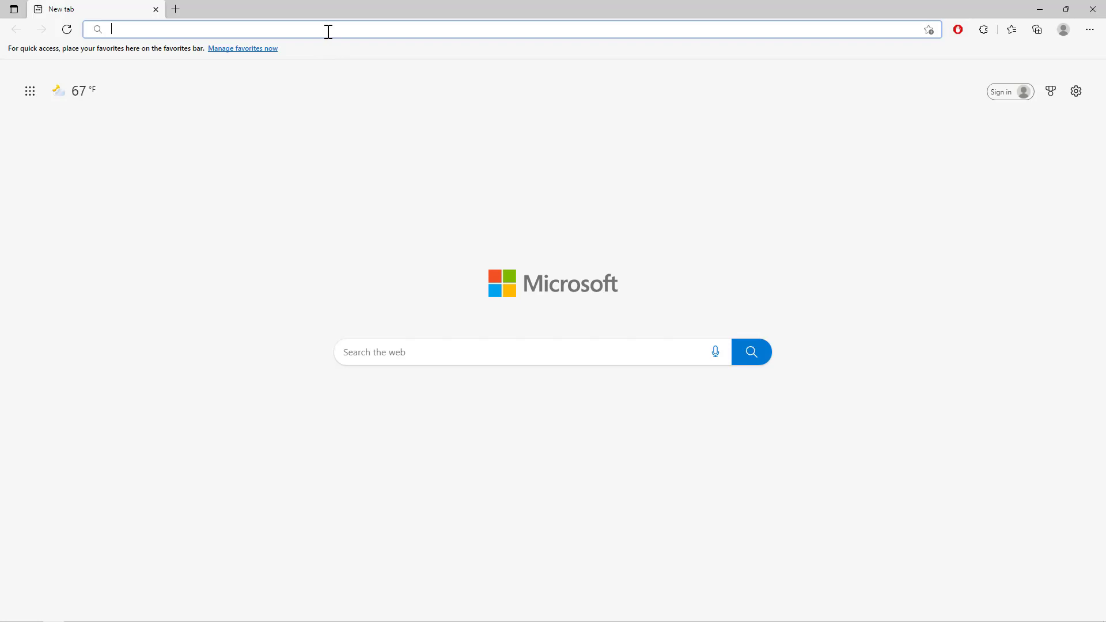
pyautogui.write('opn')
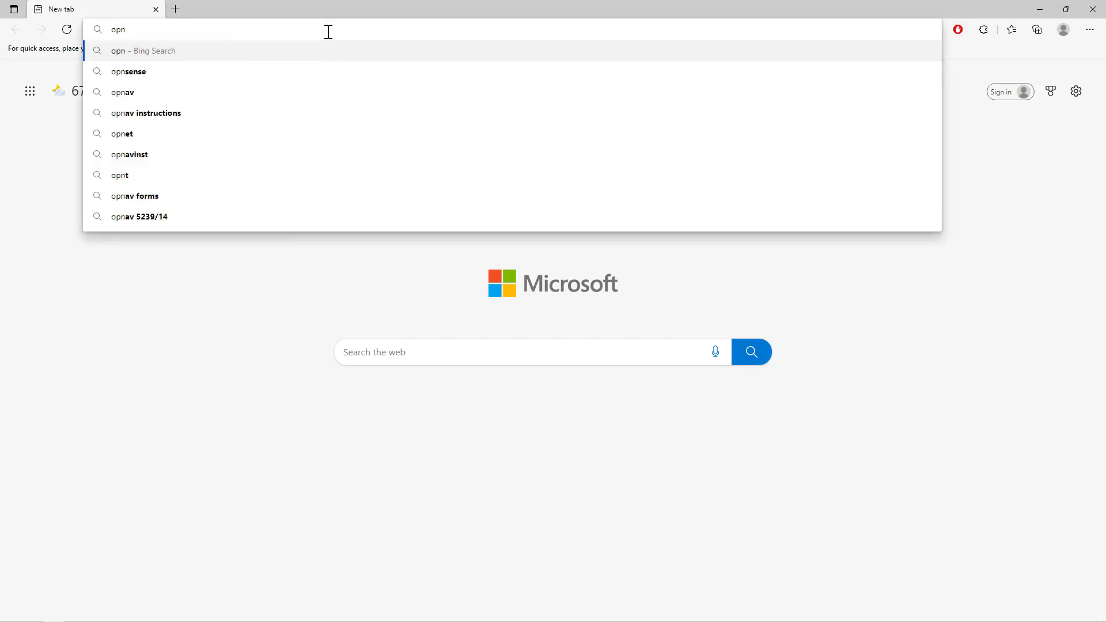
# Search Bing for openweathermap from the Edge address bar
pyautogui.press('BackSpace')
pyautogui.write('enwe')
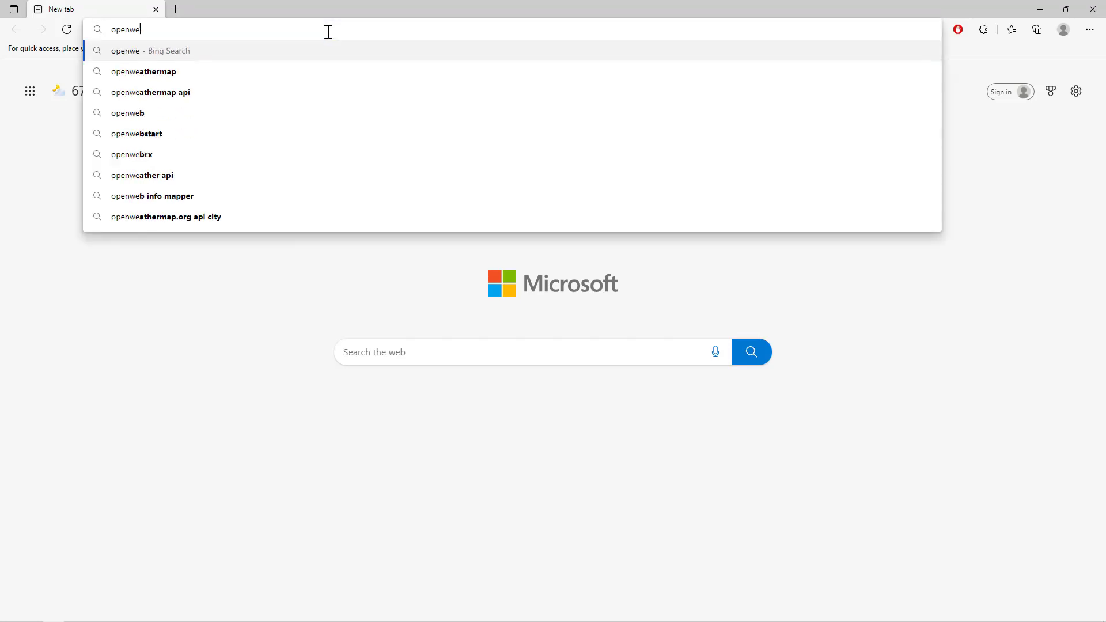
pyautogui.write('athermap')
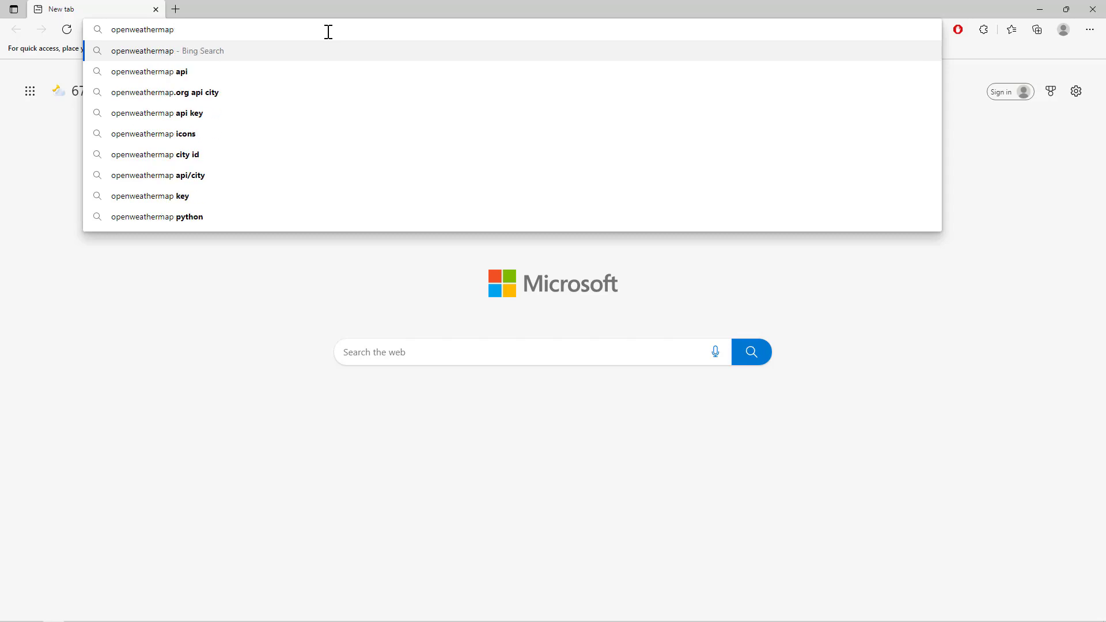
pyautogui.press('Return')
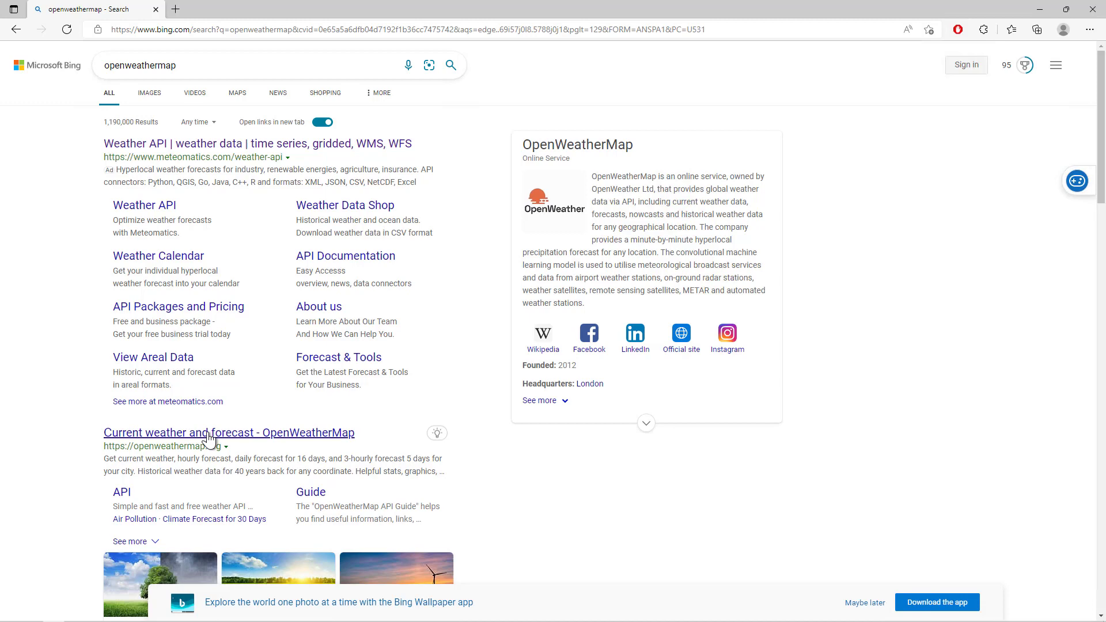
# Open the OpenWeatherMap site from the results and go to its Weather API listing
pyautogui.click(248, 437)
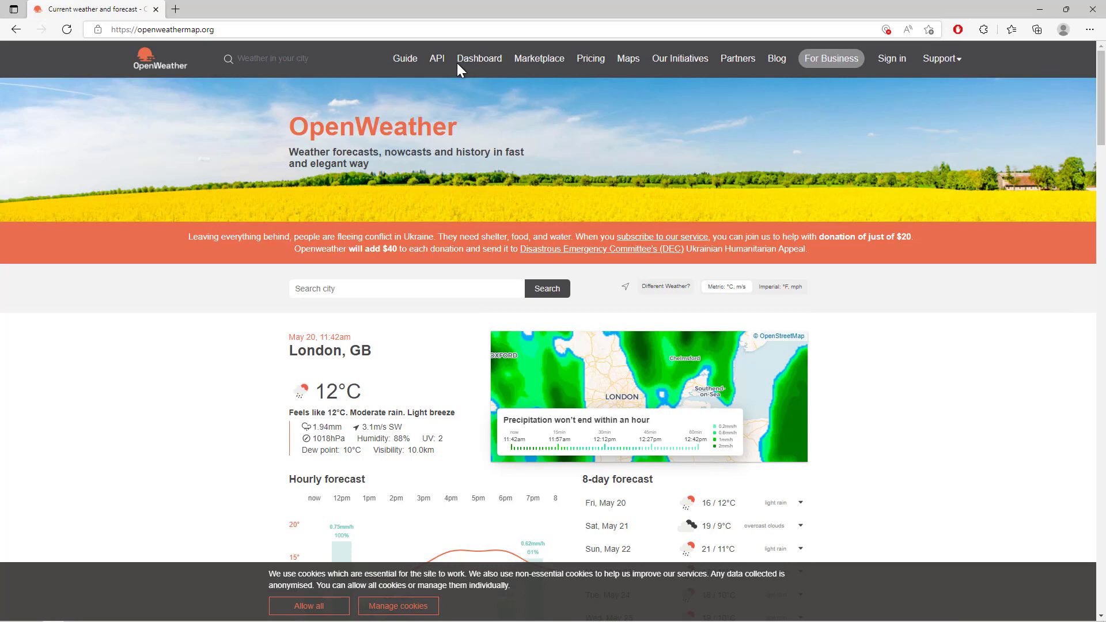
pyautogui.click(436, 62)
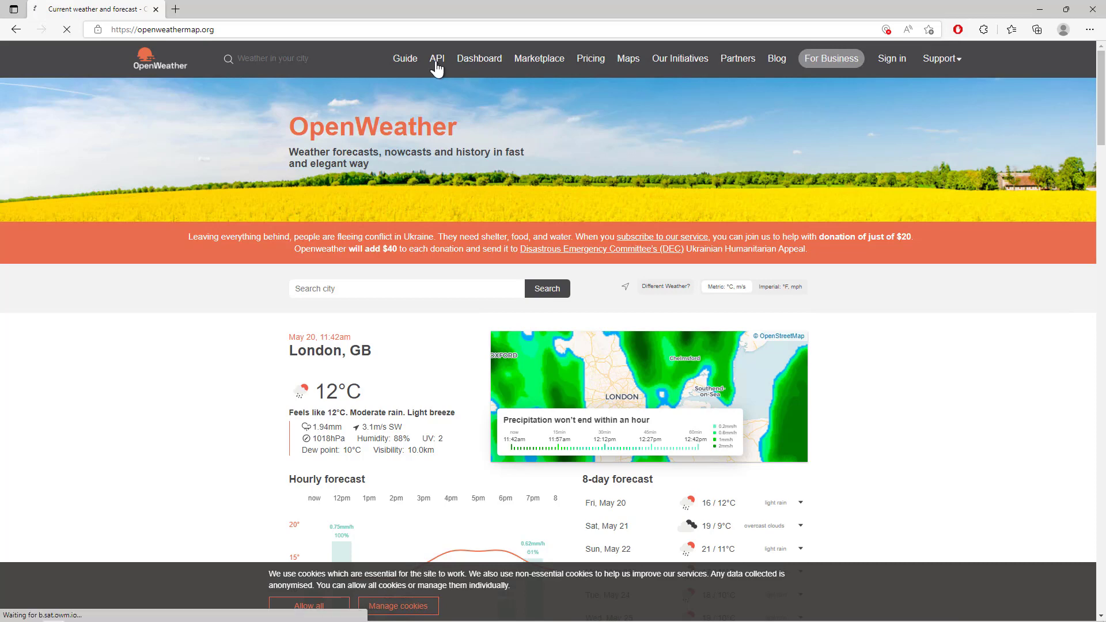
pyautogui.scroll(-5, 188, 387)
pyautogui.scroll(-2, 189, 386)
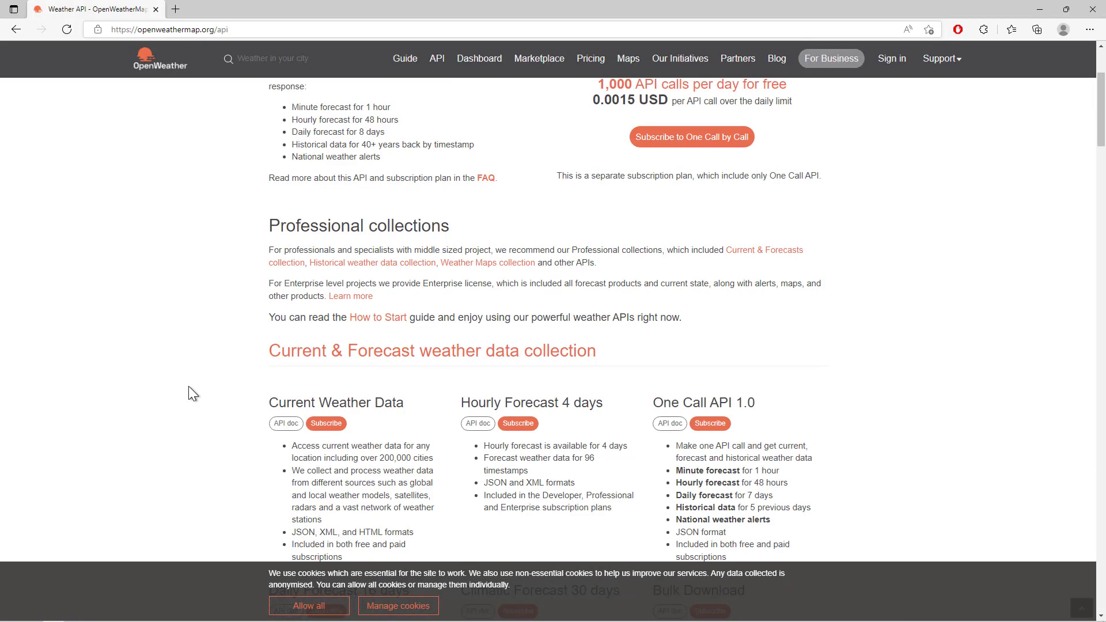
pyautogui.scroll(-2, 188, 387)
pyautogui.scroll(-2, 188, 386)
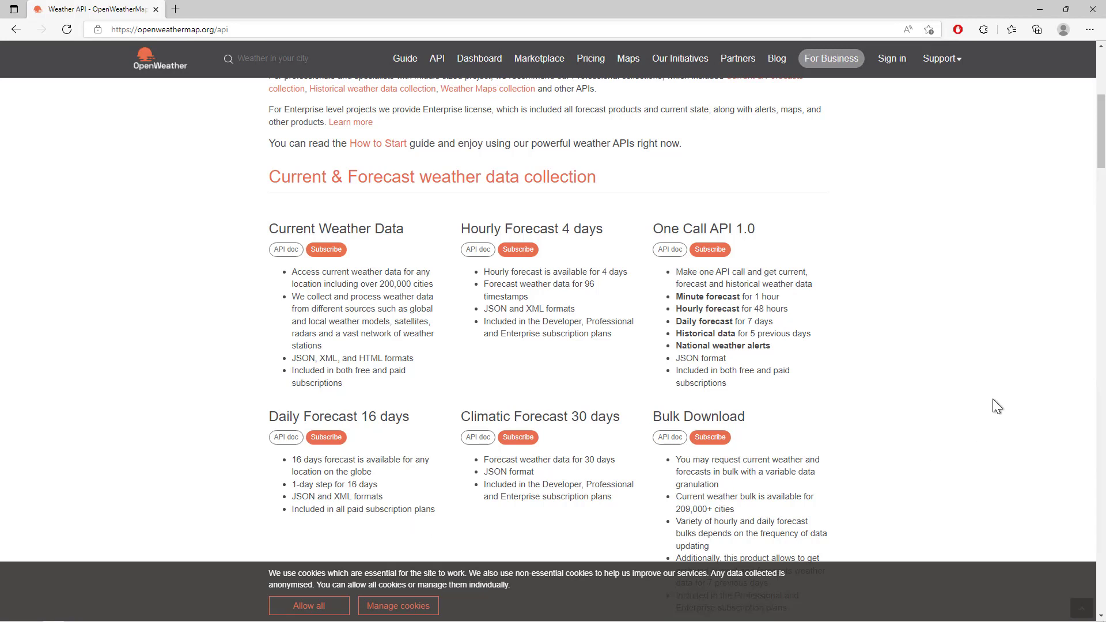
pyautogui.moveTo(1102, 129); pyautogui.dragTo(1102, 183)
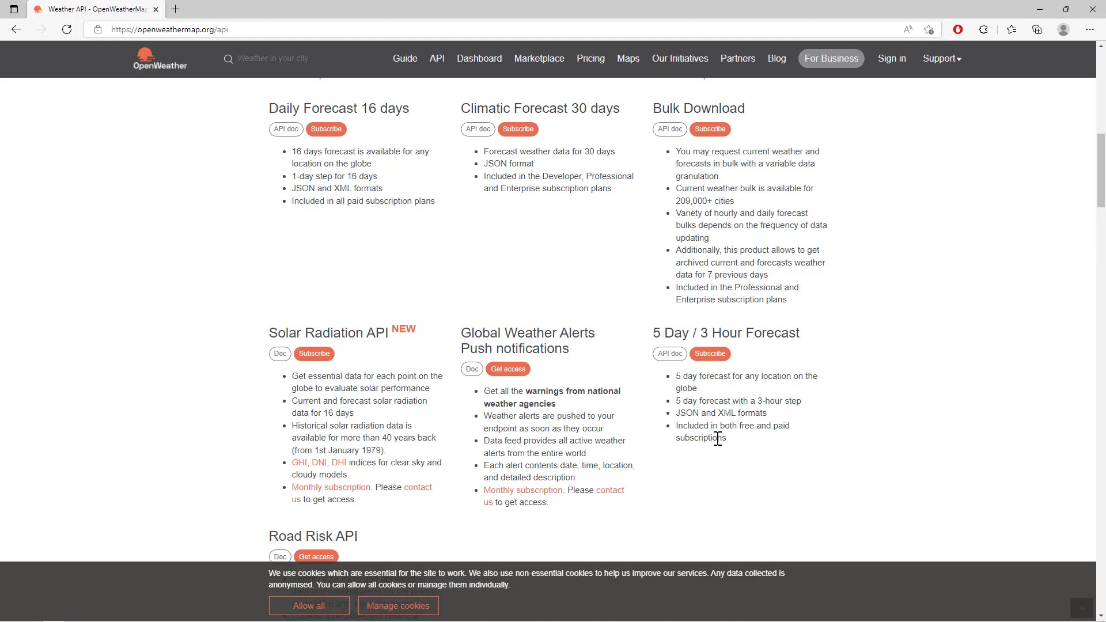
# Open the 5 Day / 3 Hour Forecast docs and paste its API call URL into a new tab
pyautogui.click(670, 355)
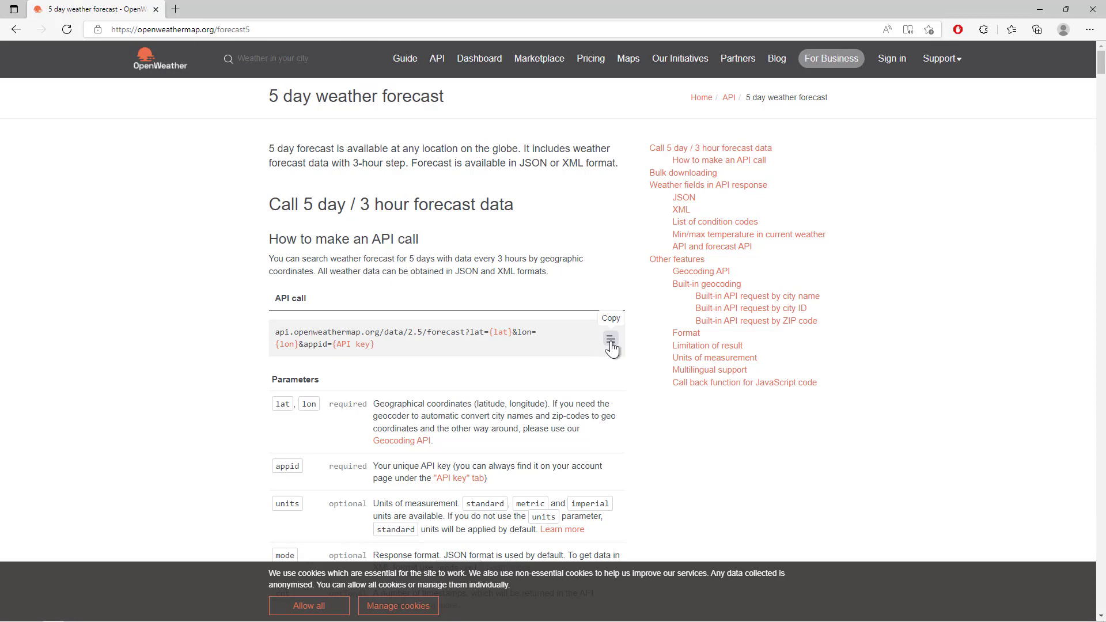
pyautogui.click(176, 10)
pyautogui.hotkey('ctrl', 'v')
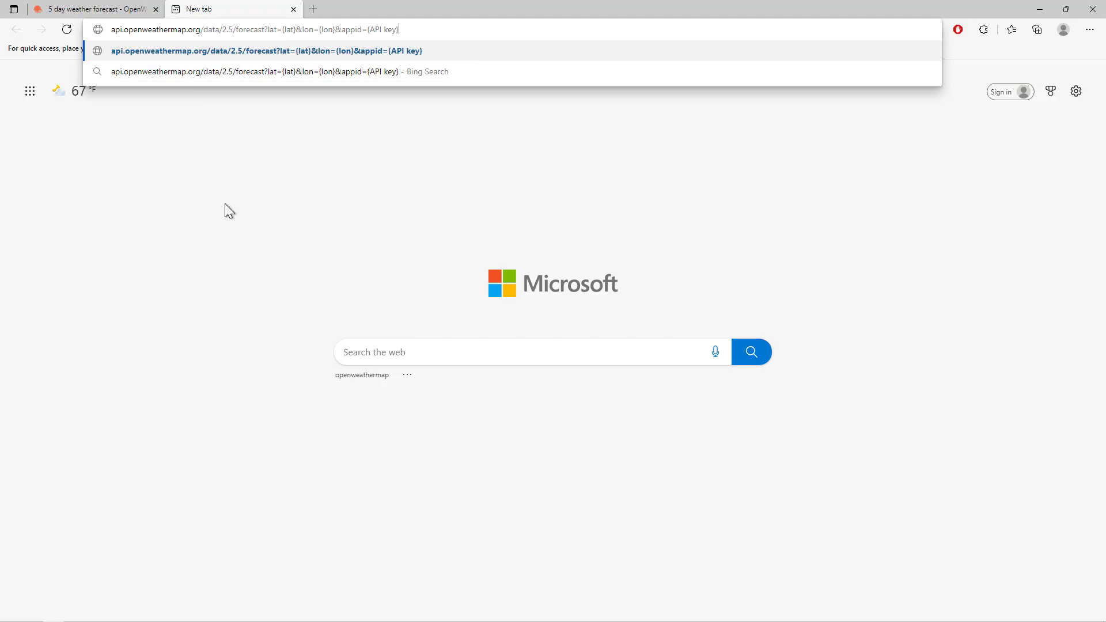
# In a new tab, search 'my location latitude and longitude' and open latitudeandlongitude.net
pyautogui.click(313, 9)
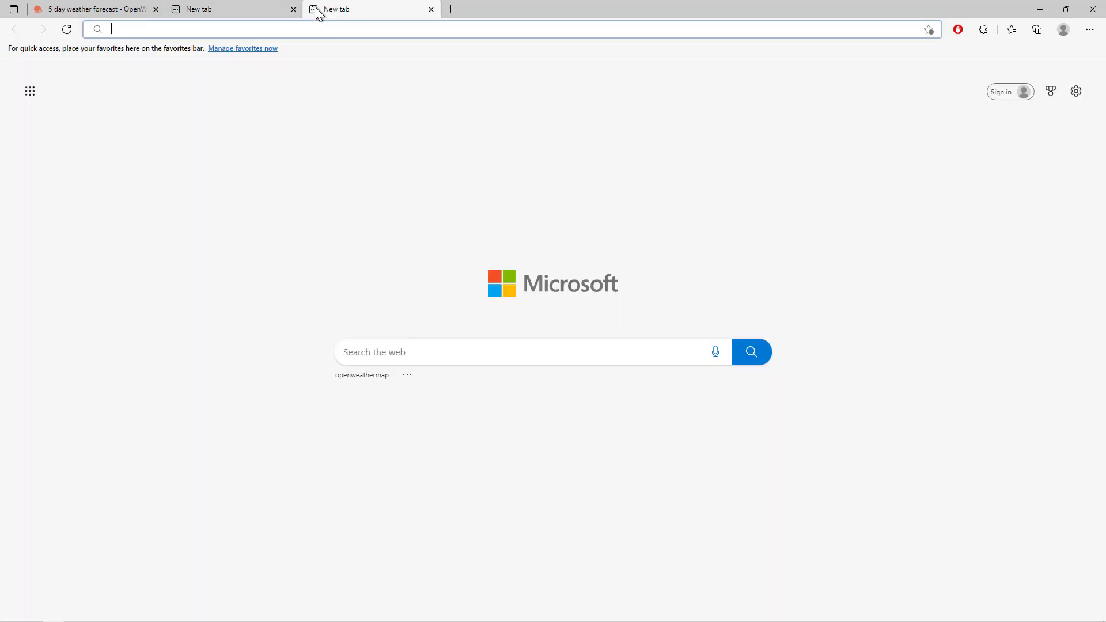
pyautogui.write('my location')
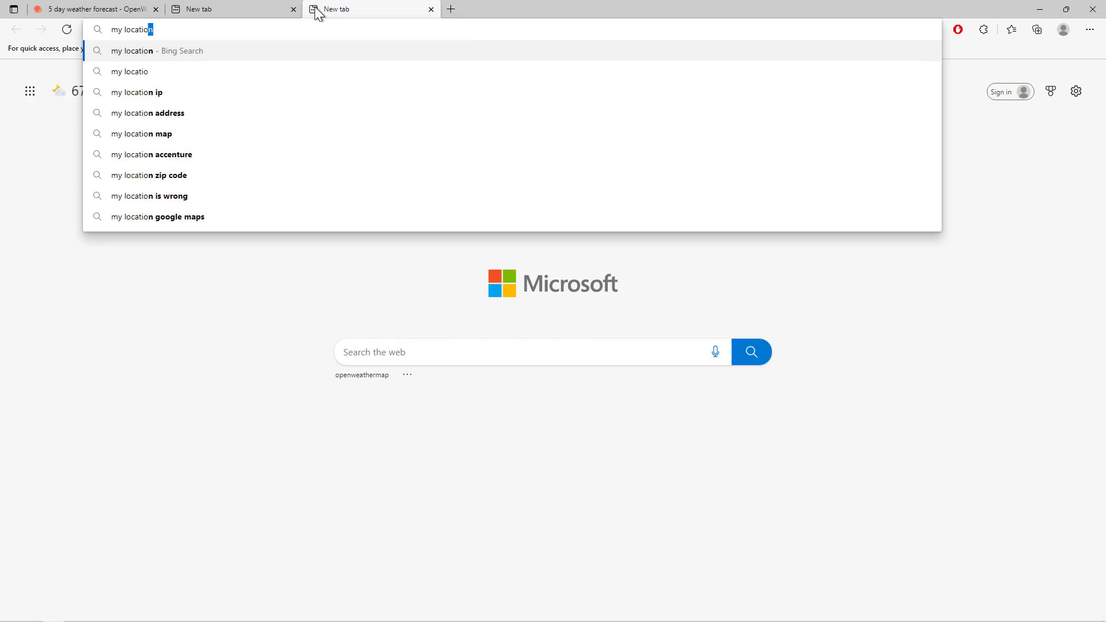
pyautogui.write(' latitude and longitude')
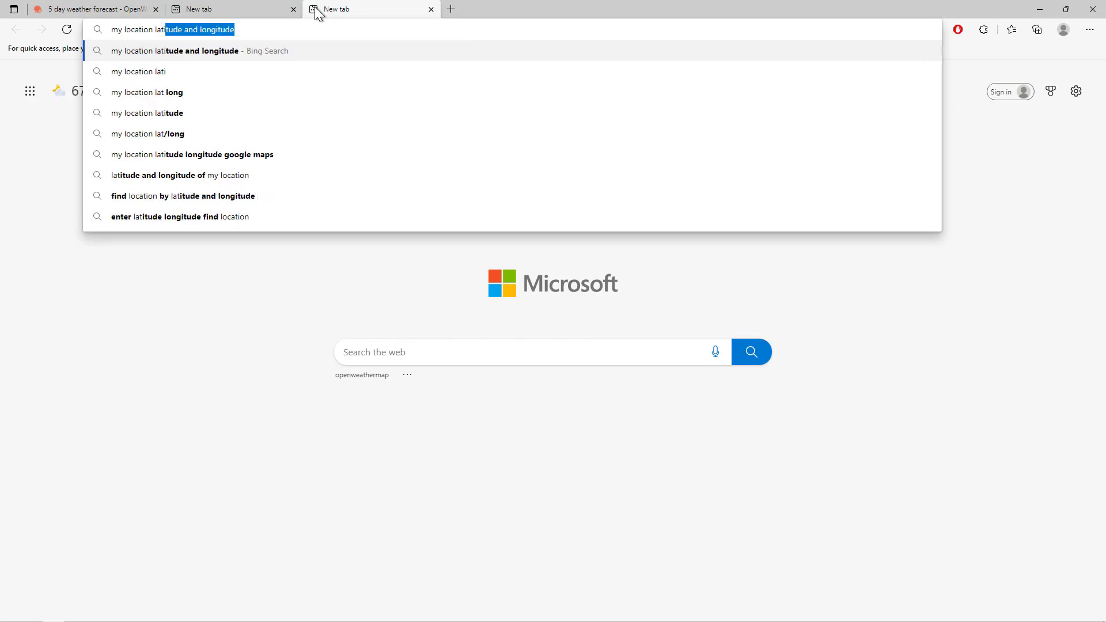
pyautogui.press('Right')
pyautogui.press('Return')
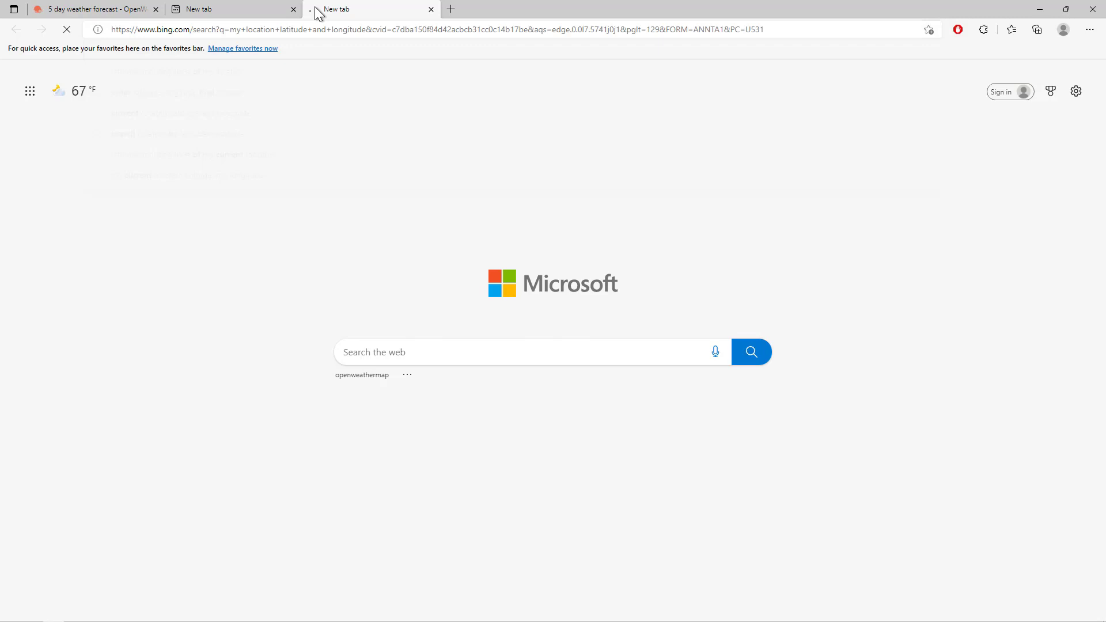
pyautogui.click(208, 542)
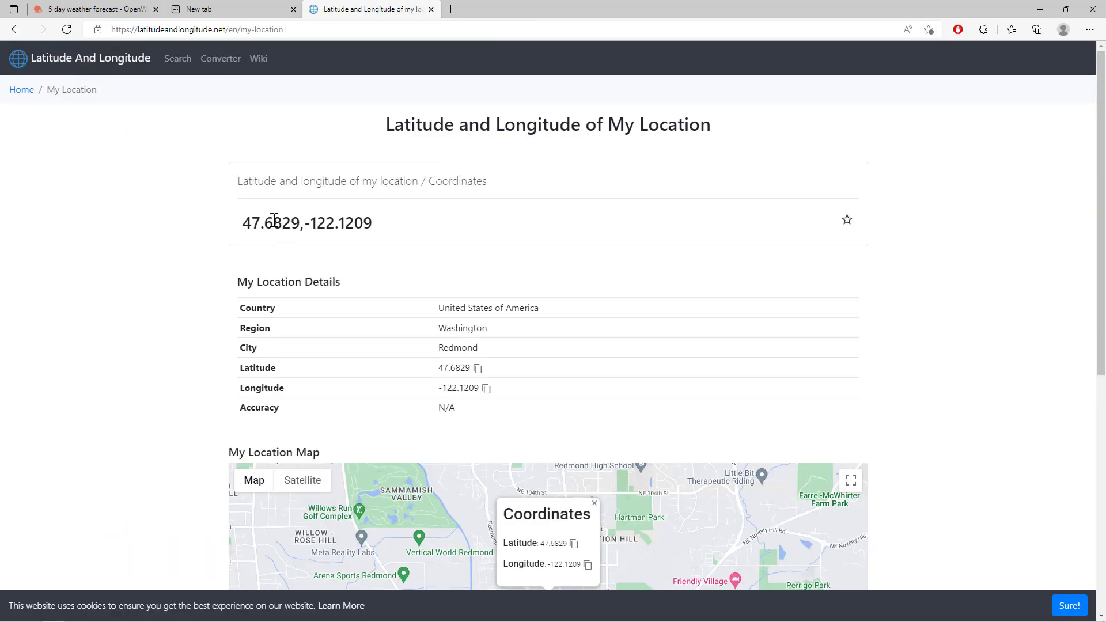
# Copy the latitude value 47.6829 from the coordinates page
pyautogui.doubleClick(274, 222)
pyautogui.rightClick(274, 223)
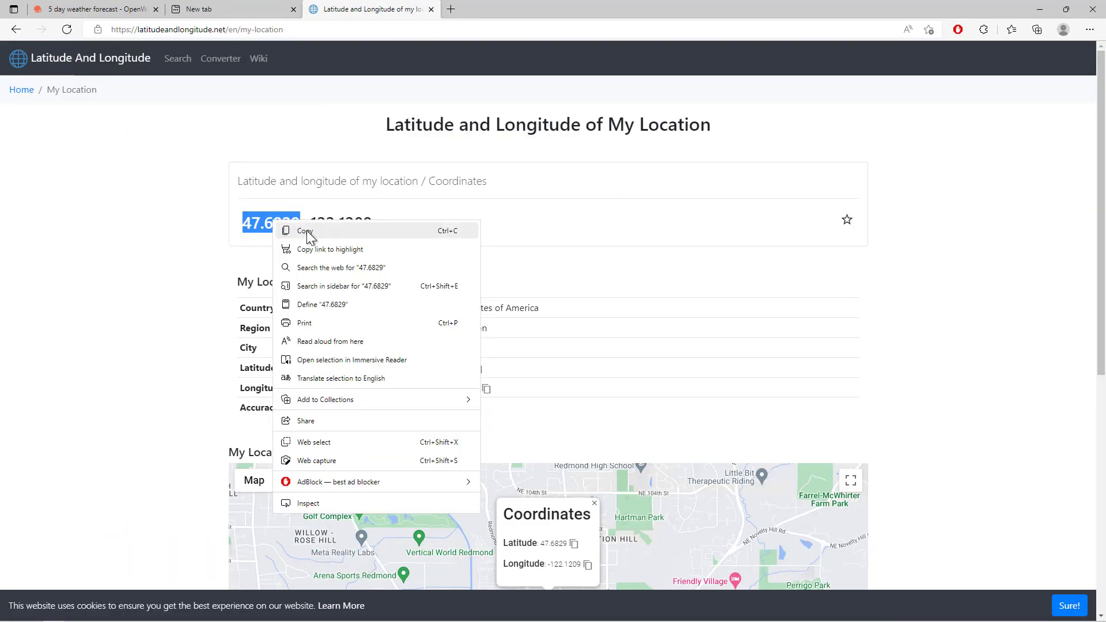
pyautogui.click(306, 231)
# Replace {lat} in the forecast URL with the copied latitude 47.6829
pyautogui.click(218, 9)
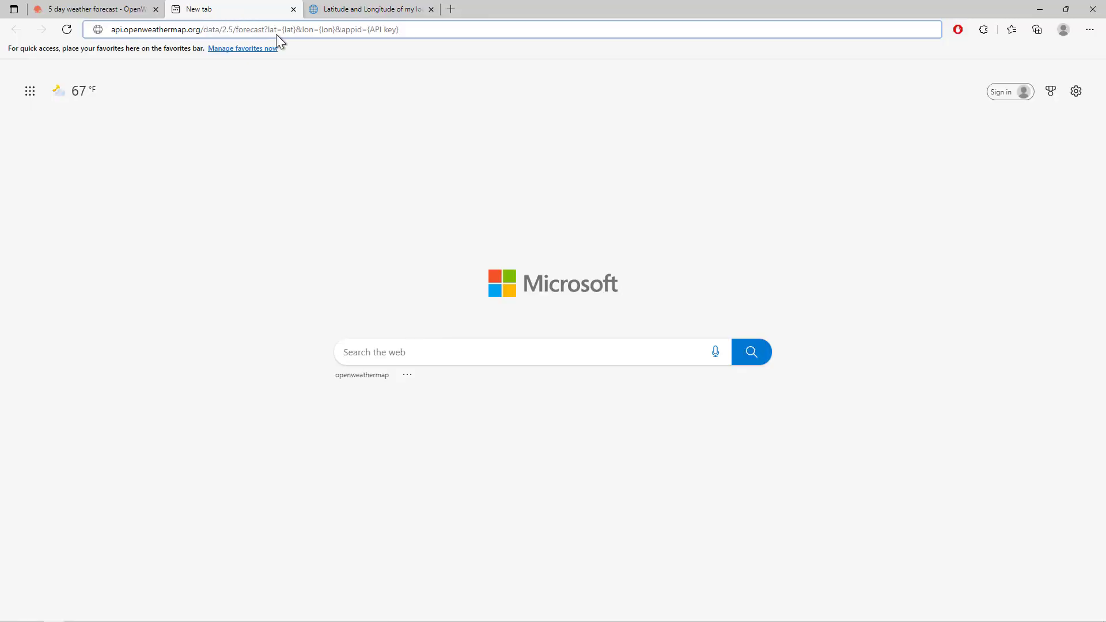
pyautogui.click(298, 29)
pyautogui.press('BackSpace')
pyautogui.press('BackSpace')
pyautogui.press('BackSpace')
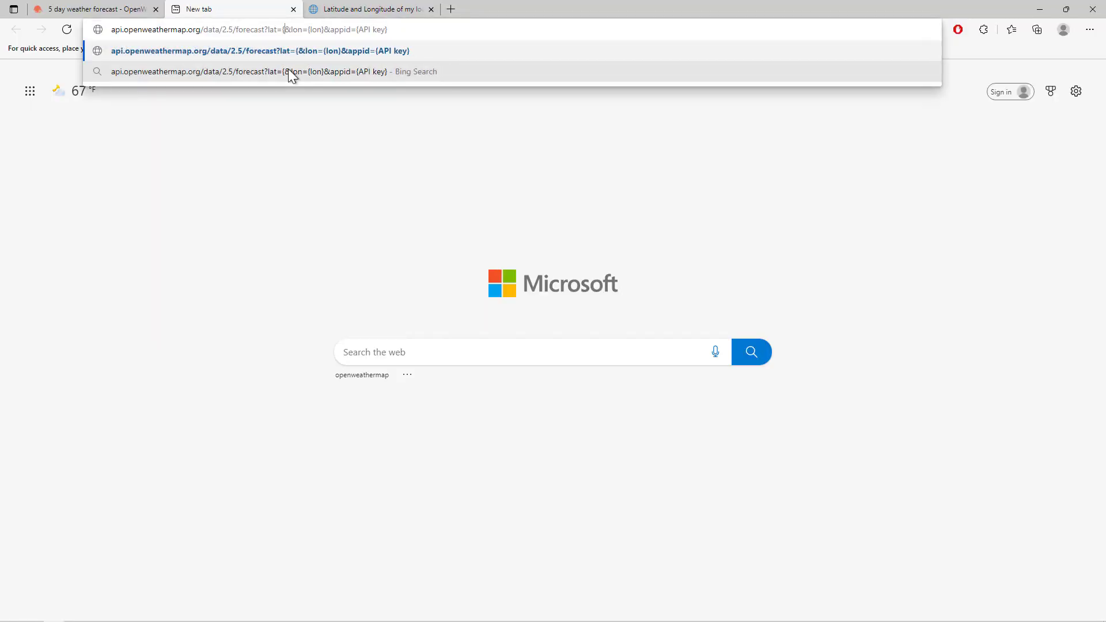
pyautogui.press('BackSpace')
pyautogui.hotkey('ctrl', 'v')
# Replace {lon} with -122.1209 and switch to the OpenWeather homepage tab
pyautogui.click(357, 11)
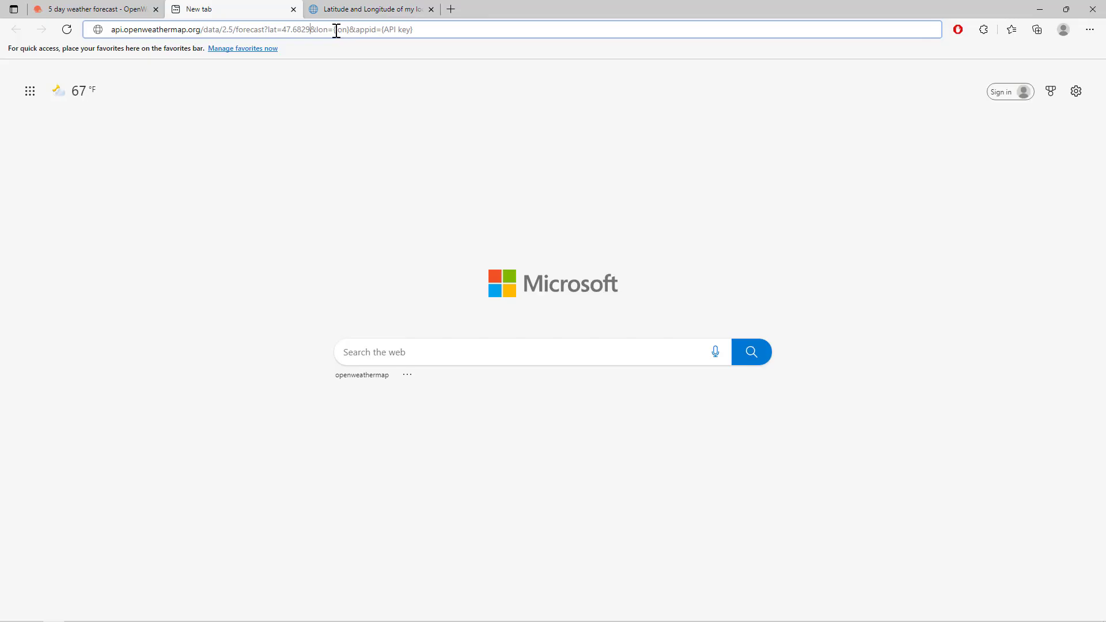
pyautogui.moveTo(334, 30); pyautogui.dragTo(347, 29)
pyautogui.press('BackSpace')
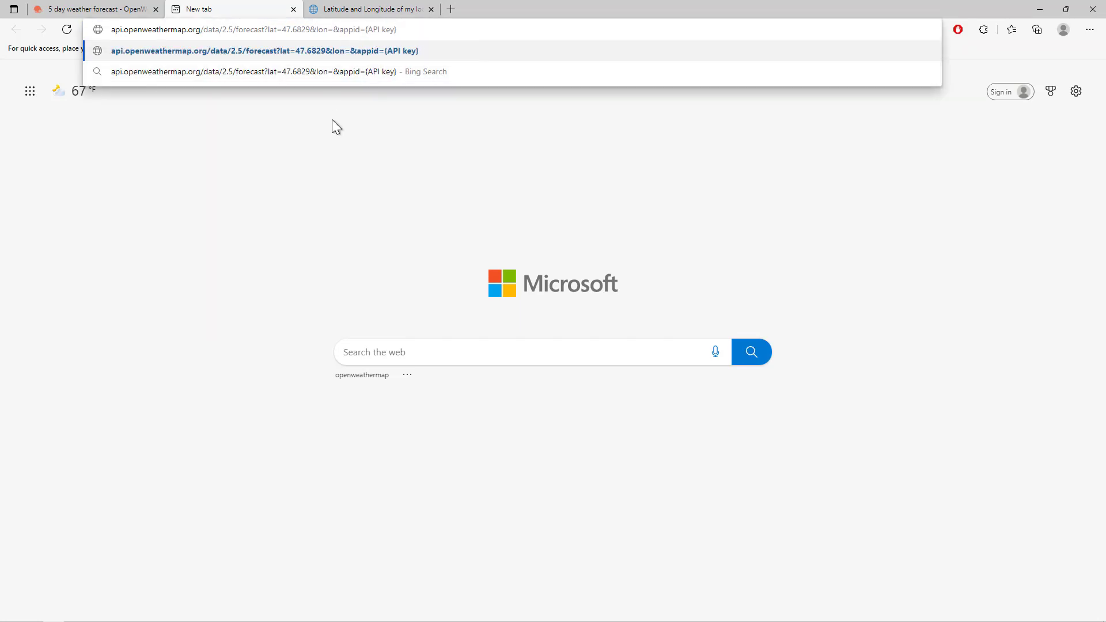
pyautogui.hotkey('ctrl', 'v')
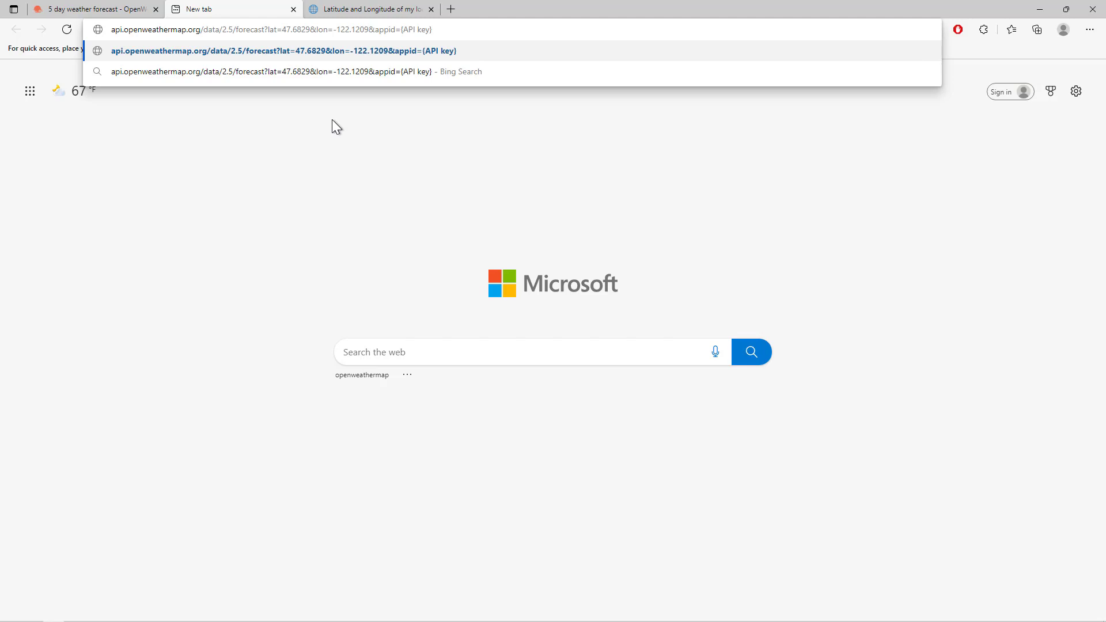
pyautogui.click(380, 9)
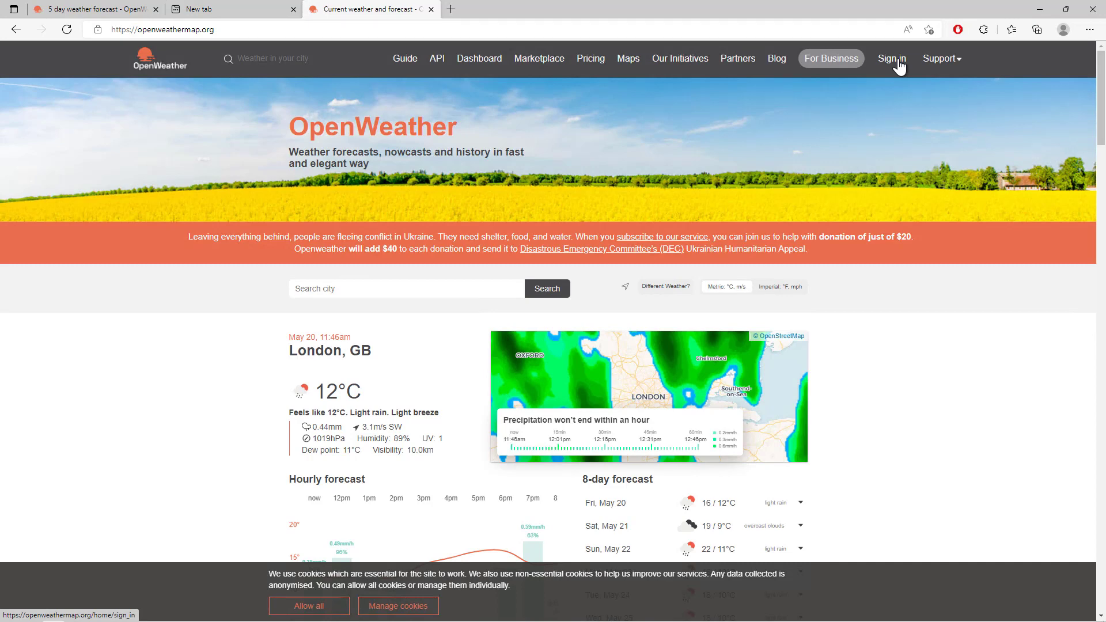
# Create a new OpenWeatherMap account and save its password in Edge
pyautogui.click(892, 58)
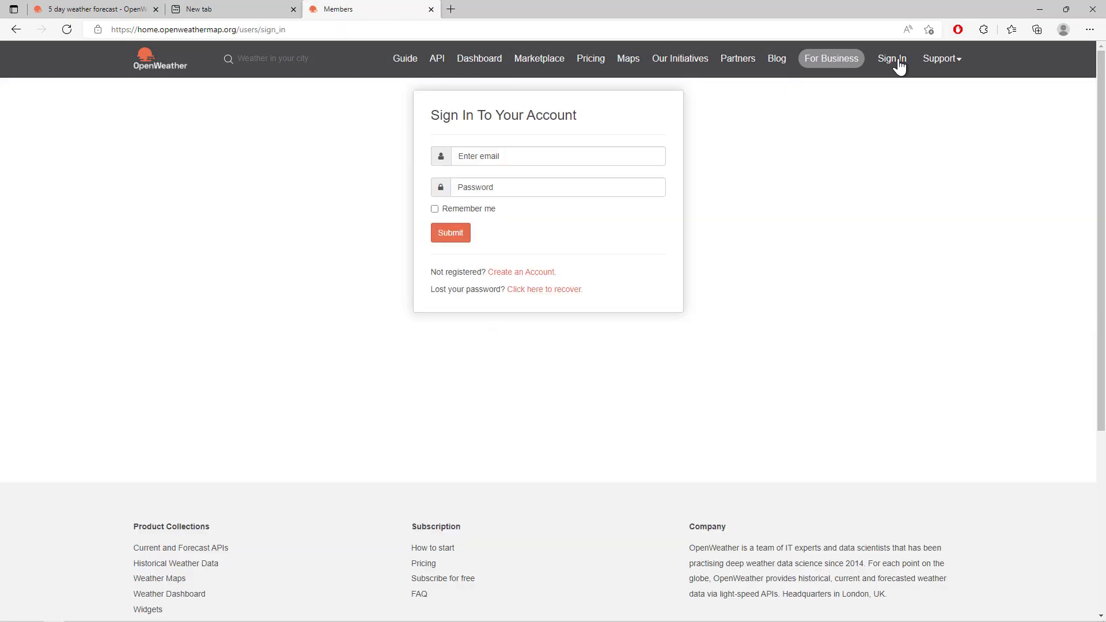
pyautogui.click(521, 271)
pyautogui.click(467, 602)
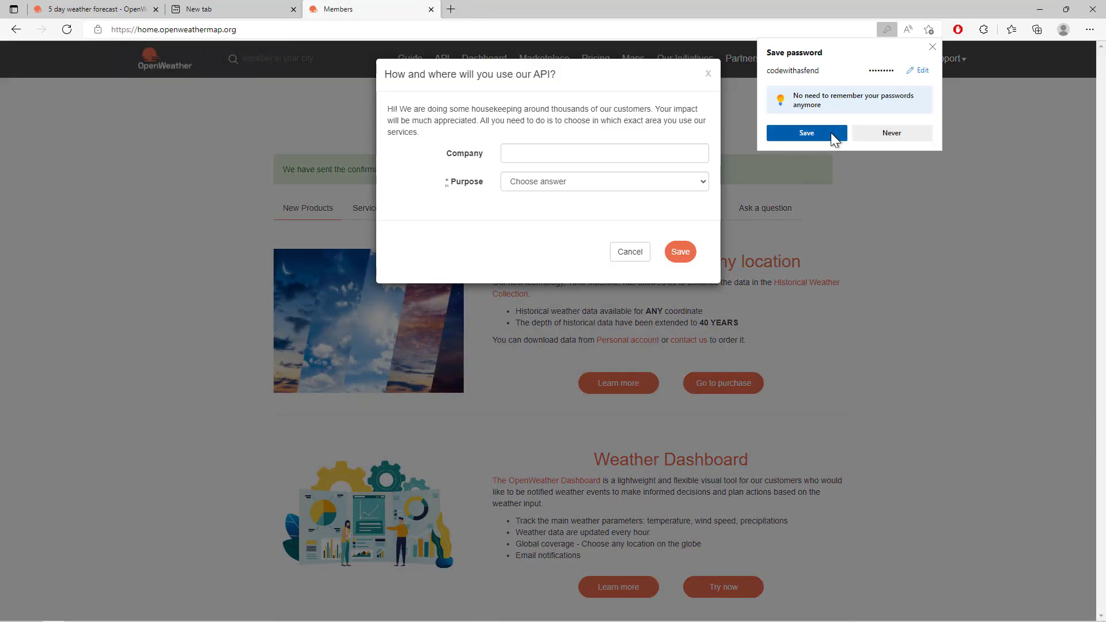
pyautogui.click(809, 133)
pyautogui.write('Codewithasfend')
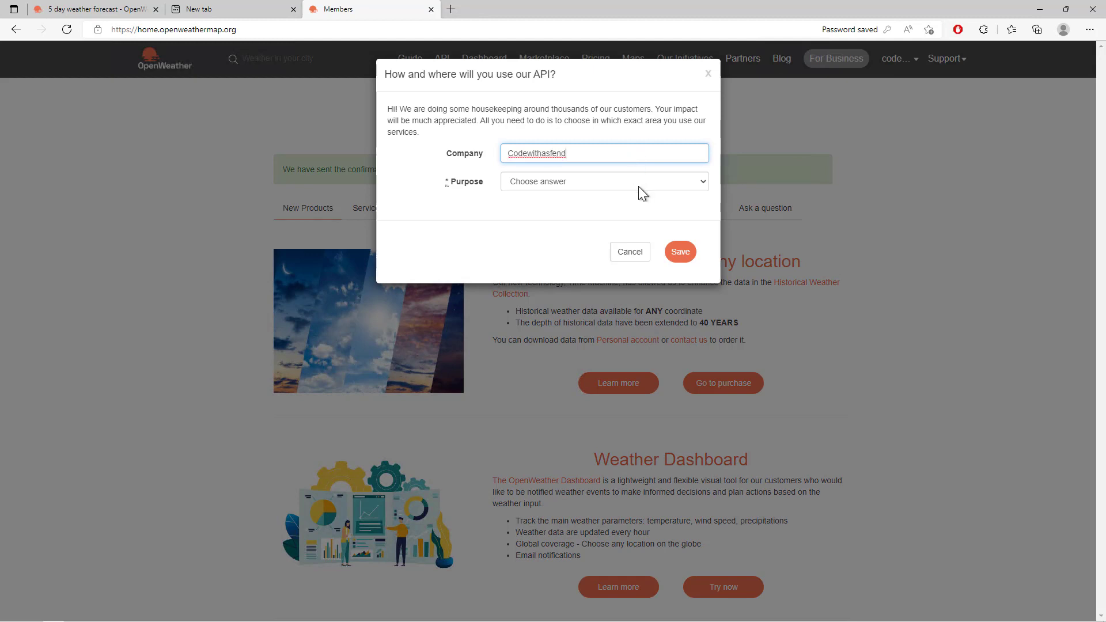
# Answer the API-usage survey with purpose Other and save it
pyautogui.click(639, 183)
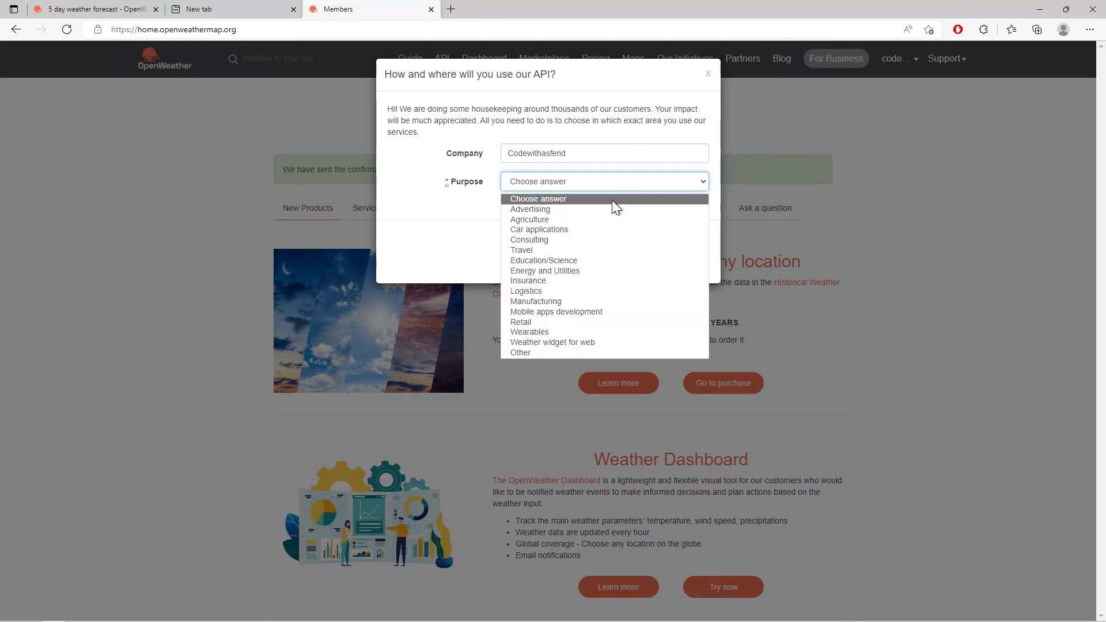
pyautogui.click(538, 352)
pyautogui.click(681, 256)
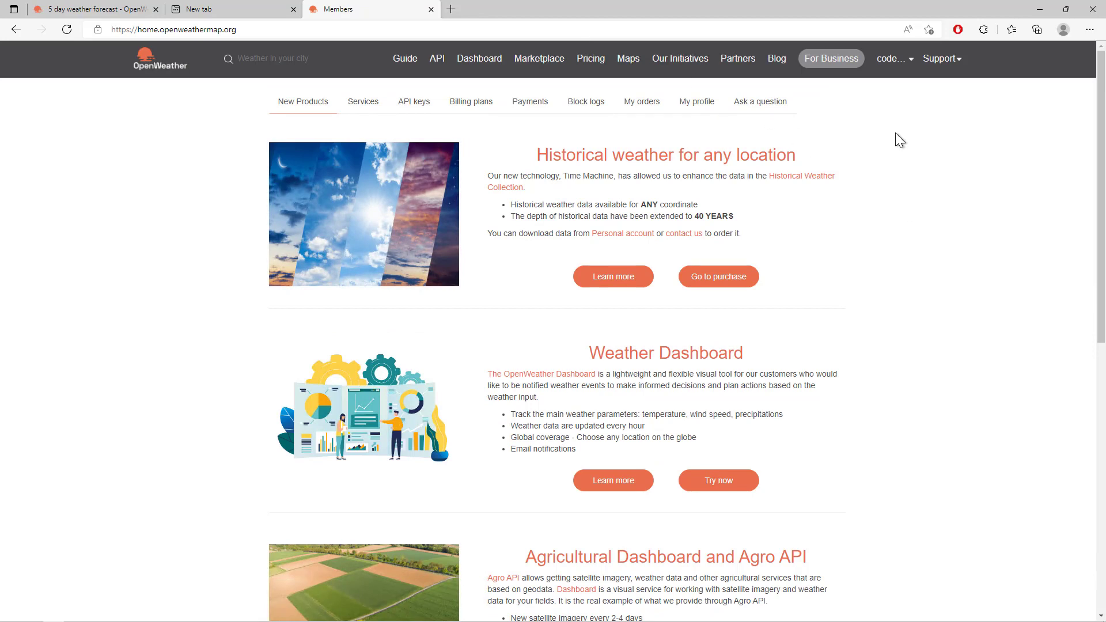
pyautogui.click(911, 62)
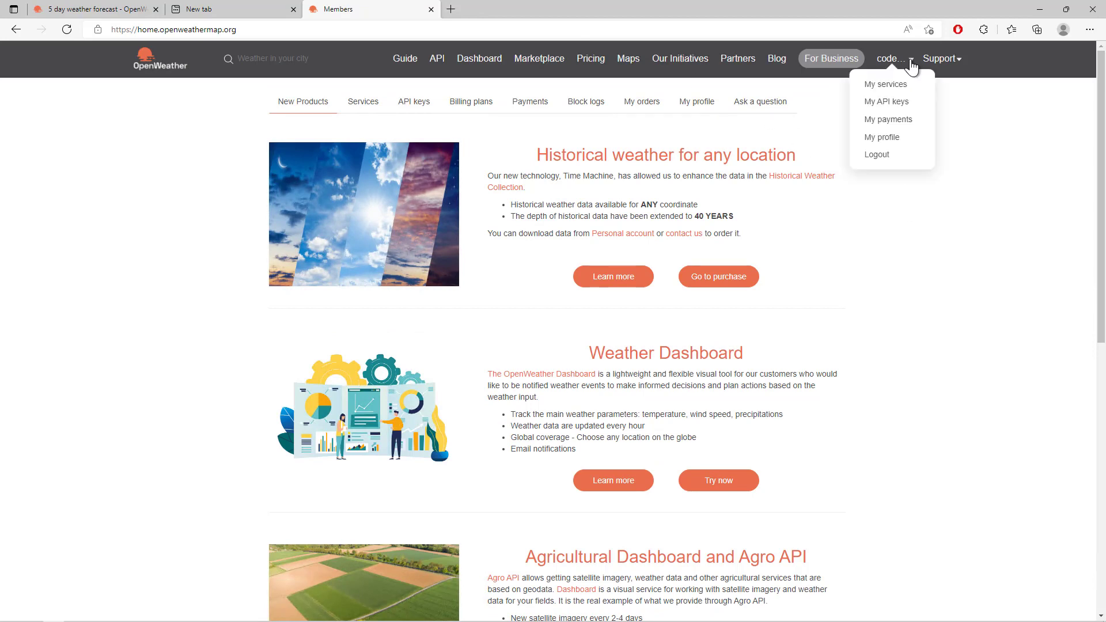
# Open My API keys and copy the default API key string
pyautogui.click(912, 106)
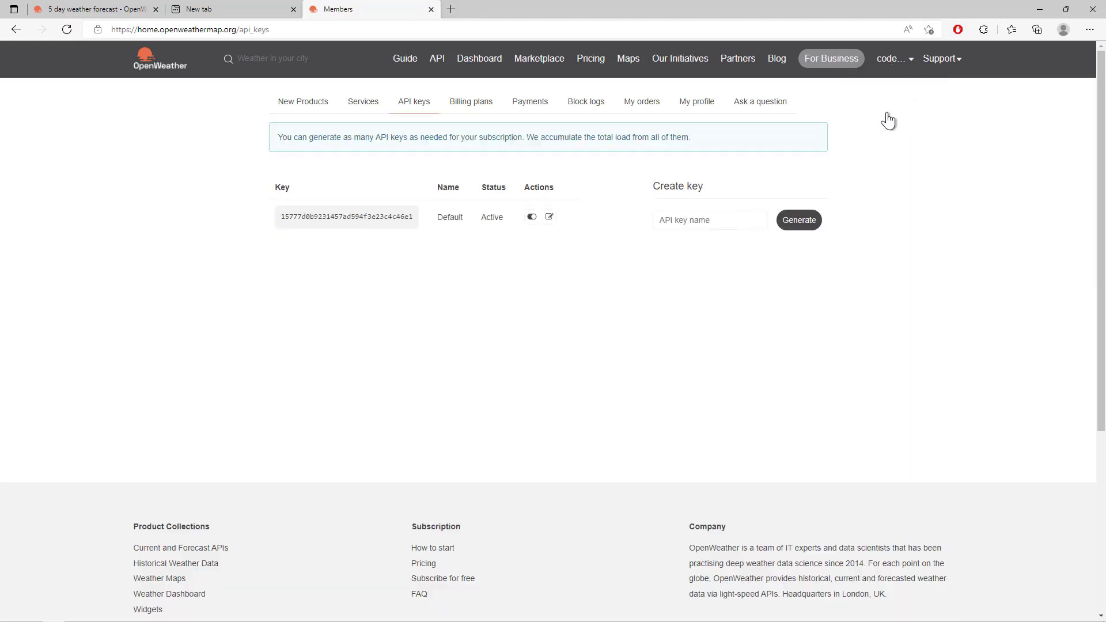
pyautogui.doubleClick(407, 217)
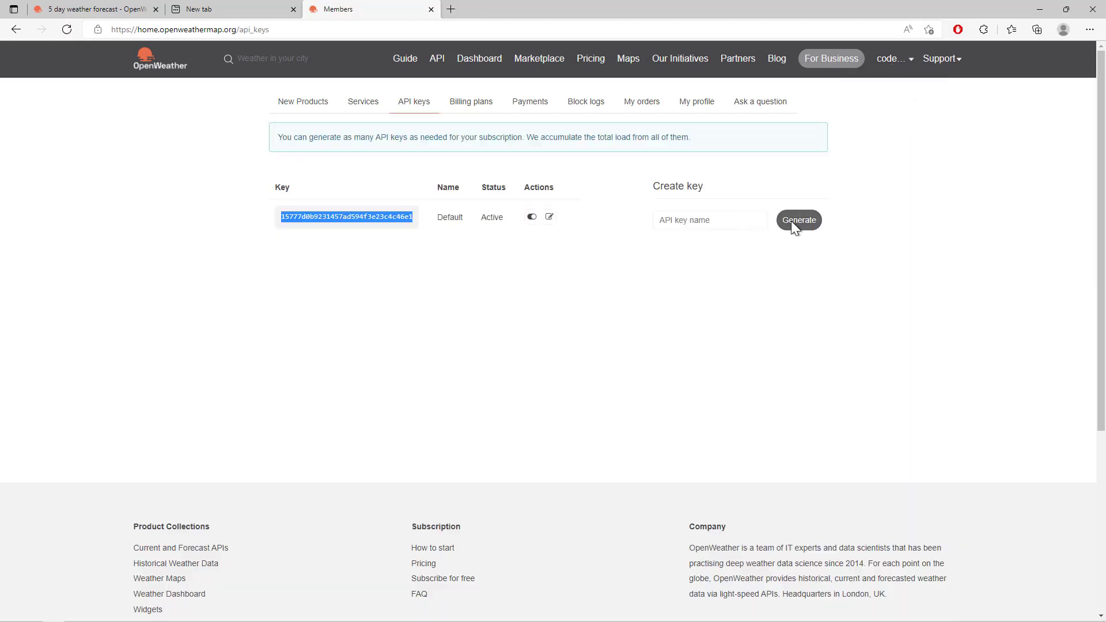
pyautogui.rightClick(380, 217)
pyautogui.click(410, 227)
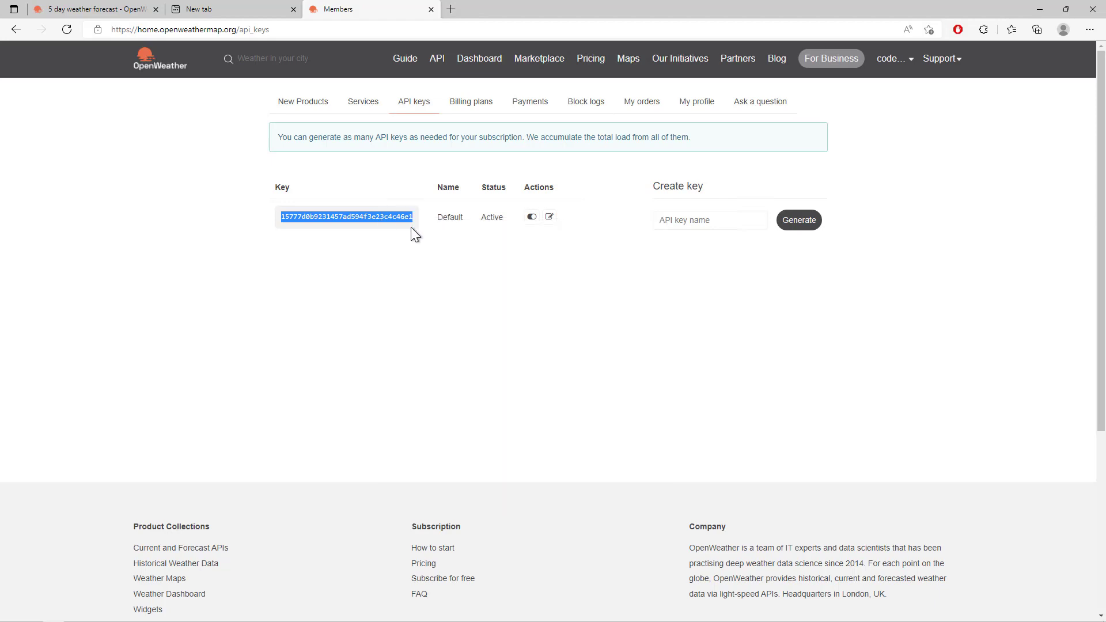
# Paste the API key over {API%20key} in the forecast URL and load the JSON response
pyautogui.click(232, 8)
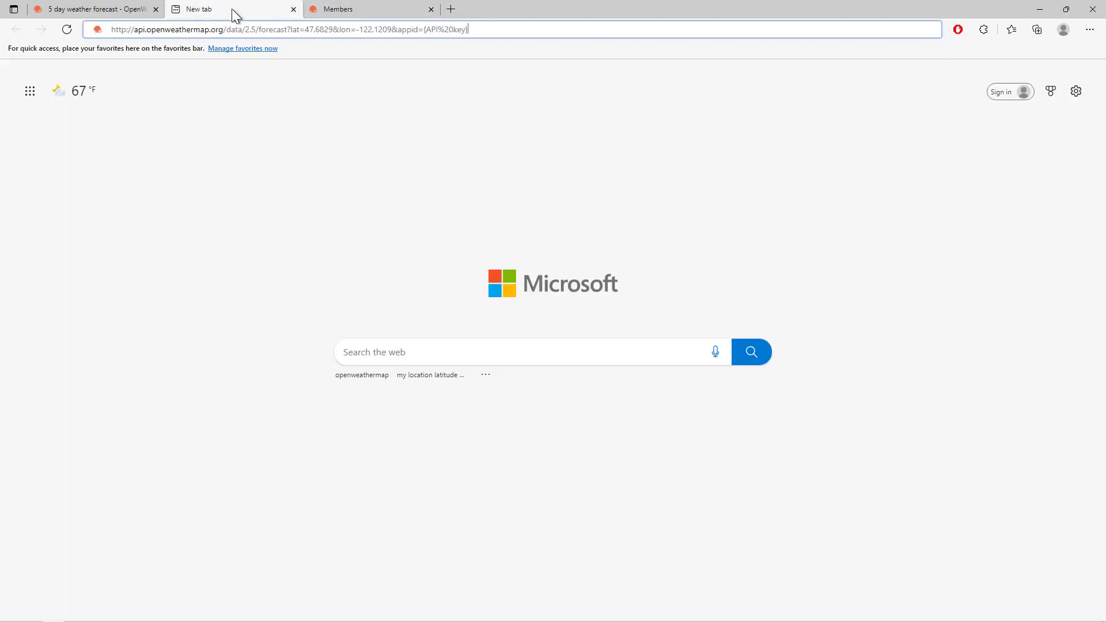
pyautogui.moveTo(423, 29); pyautogui.dragTo(469, 28)
pyautogui.press('BackSpace')
pyautogui.hotkey('ctrl', 'v')
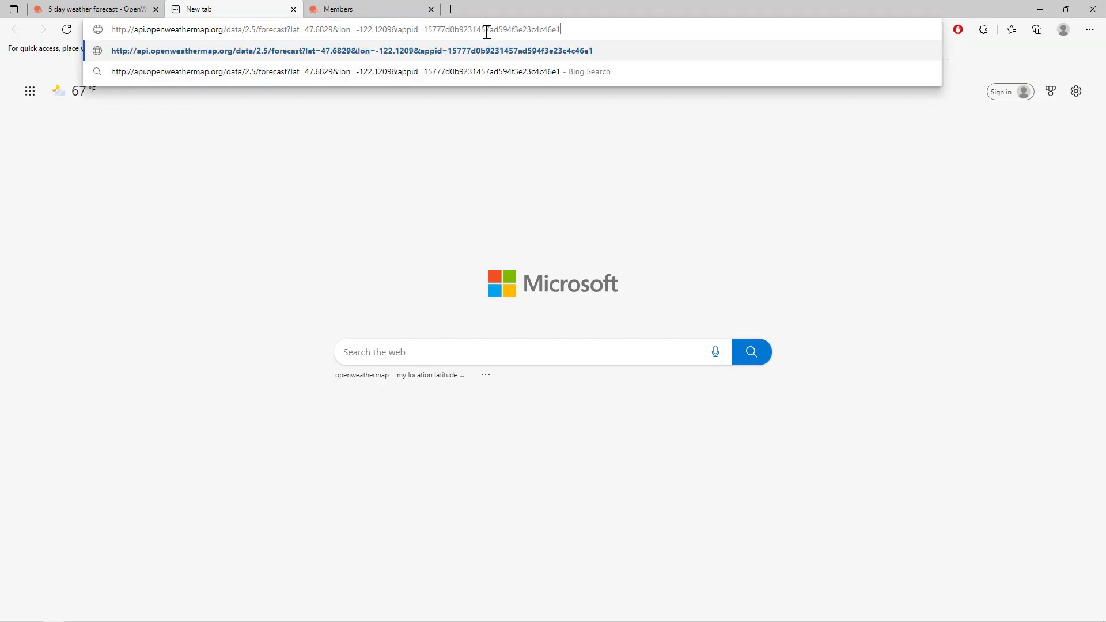
pyautogui.press('Return')
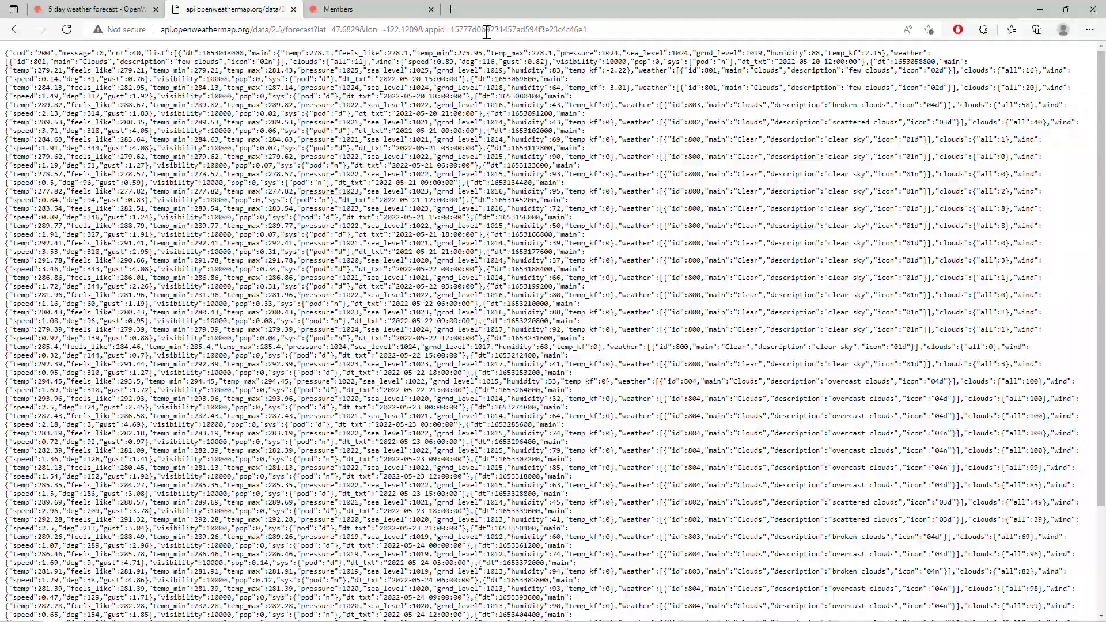
# Copy the entire raw forecast JSON and return to the Members tab
pyautogui.hotkey('ctrl', 'a')
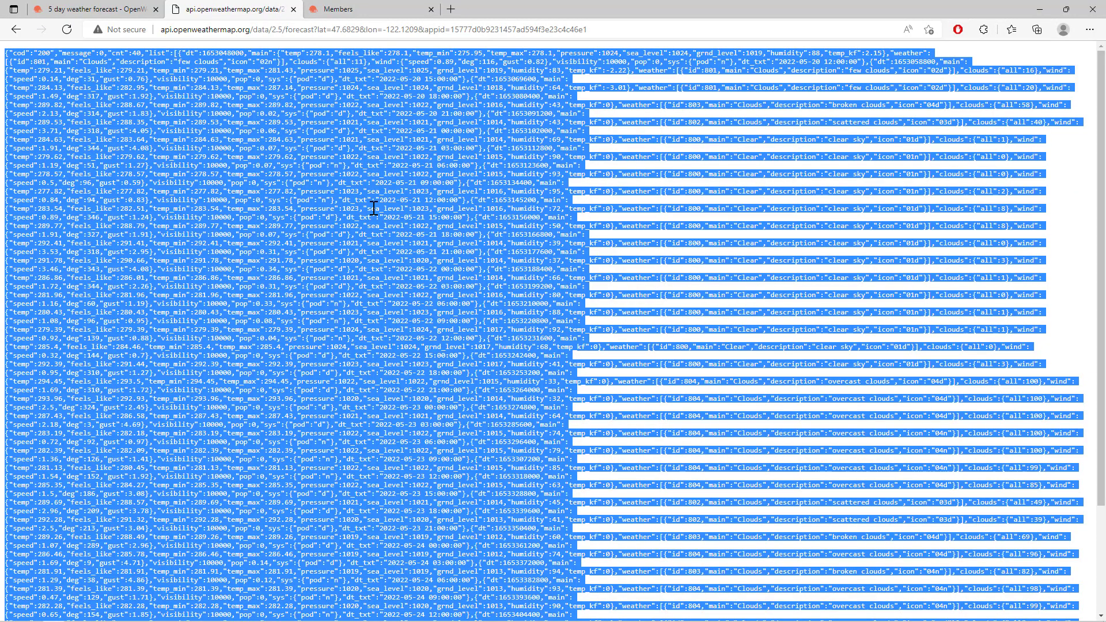
pyautogui.rightClick(374, 208)
pyautogui.click(409, 228)
pyautogui.click(372, 9)
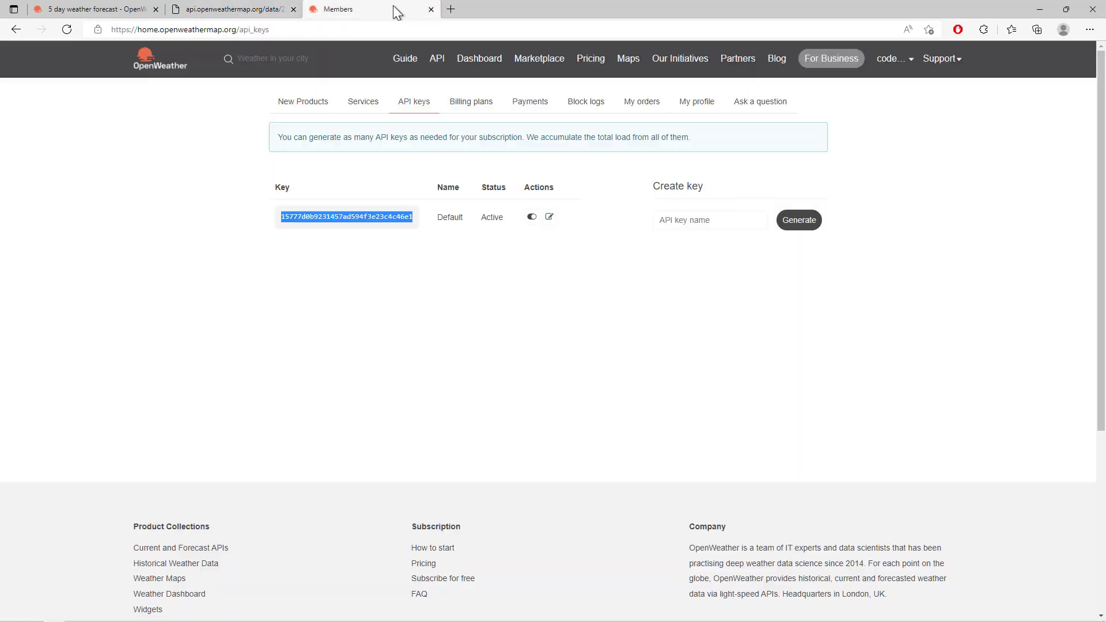
# Go to jsonbeautifier.org, paste the forecast JSON over the {} placeholder and Beautify it
pyautogui.click(366, 30)
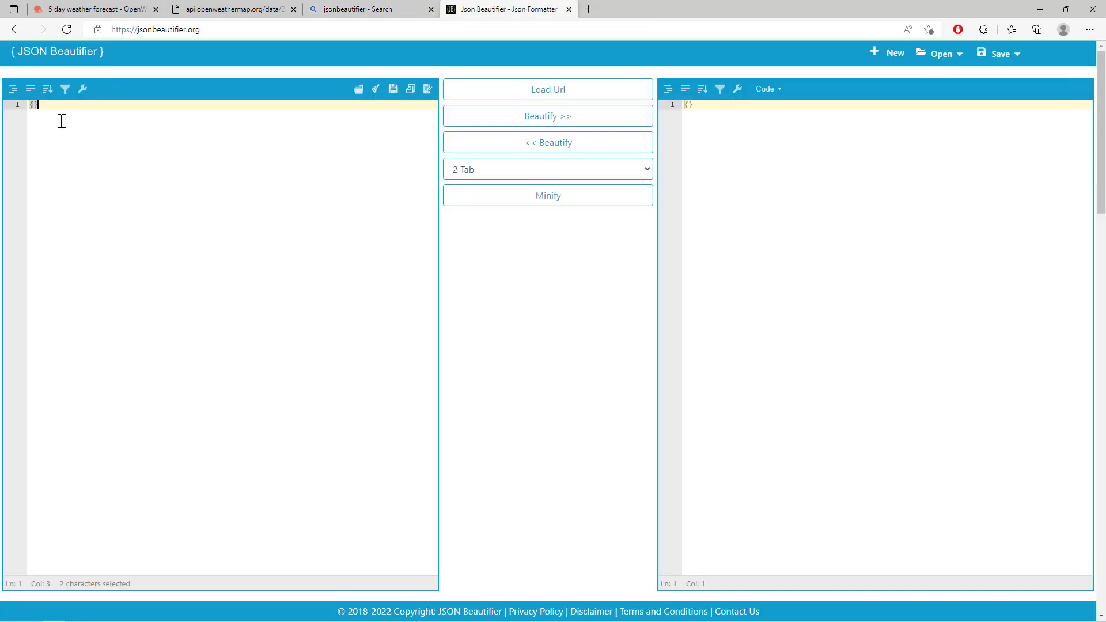
pyautogui.press('Delete')
pyautogui.hotkey('ctrl', 'v')
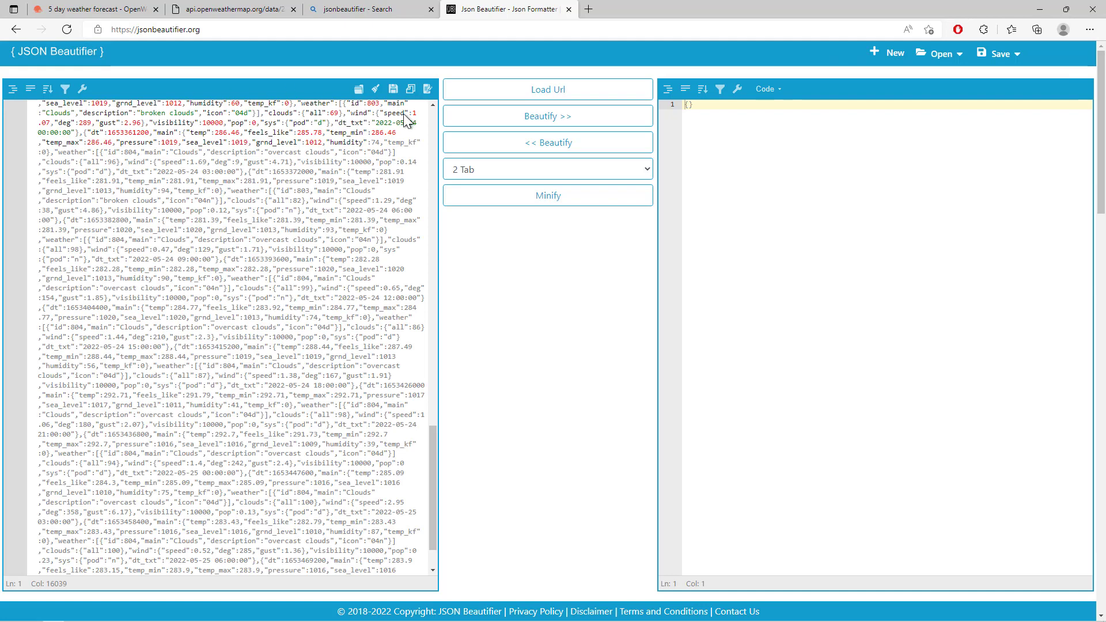
pyautogui.click(533, 121)
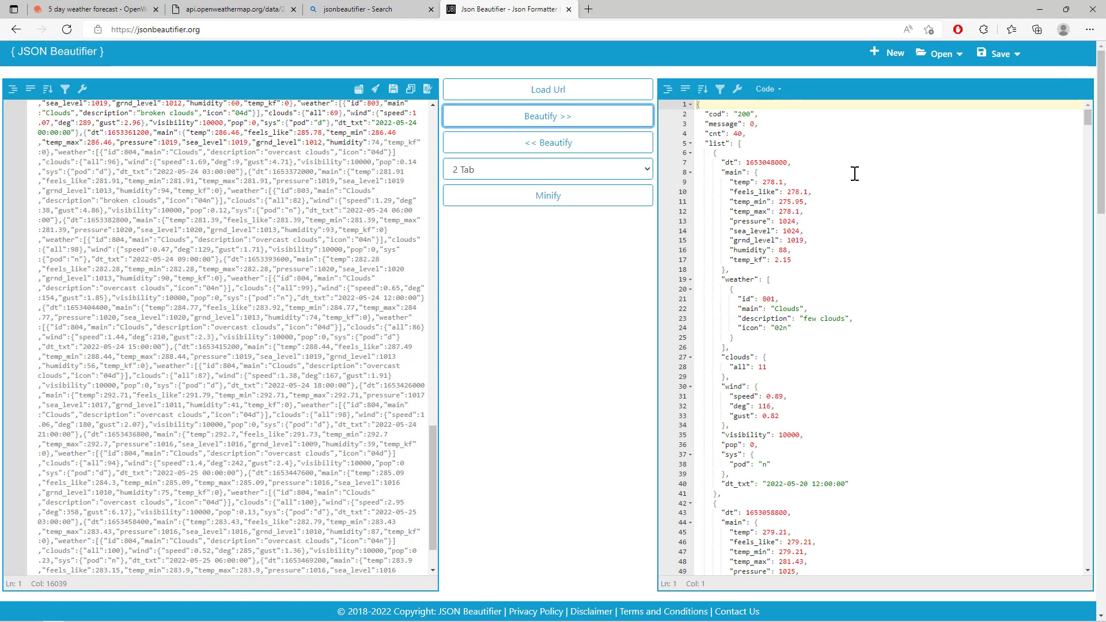
# Switch the right output pane from Code to tree View
pyautogui.click(778, 88)
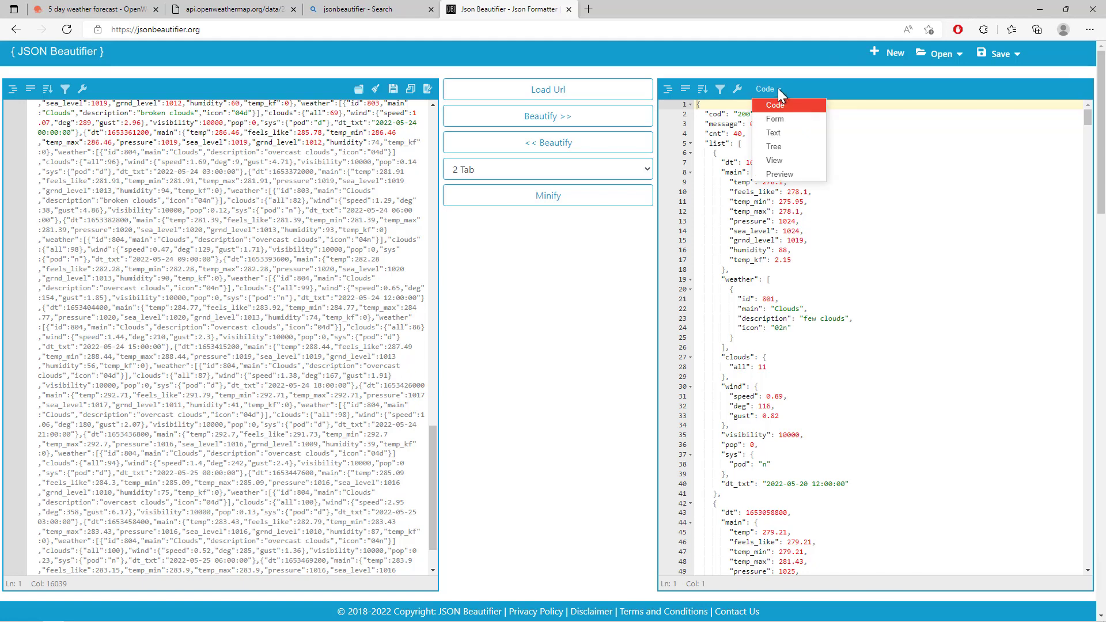
pyautogui.click(776, 160)
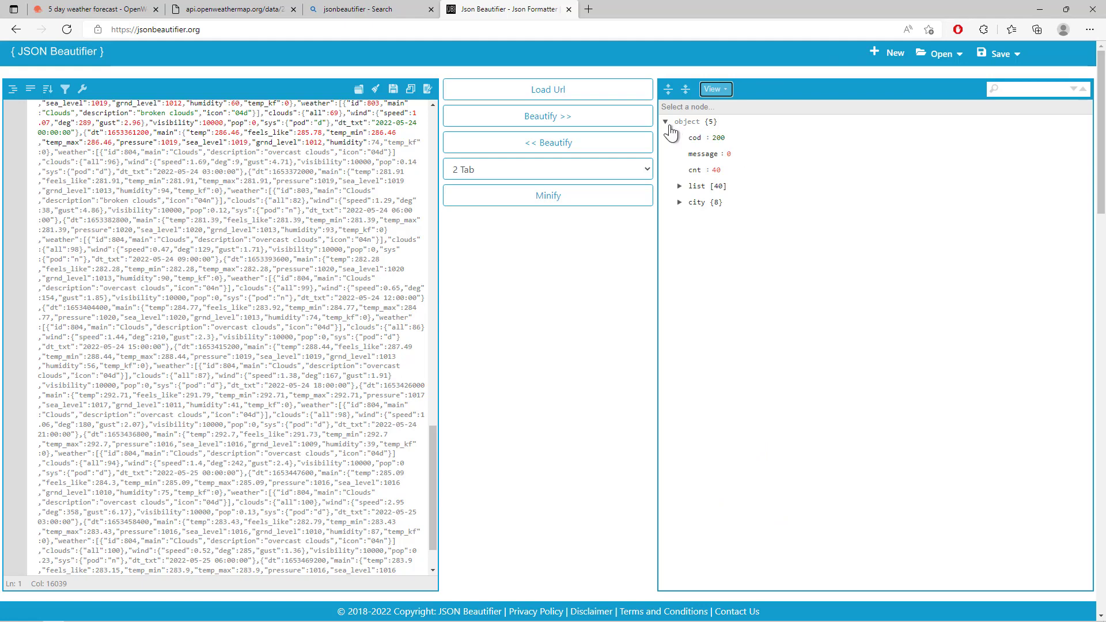
# Expand the city node and its coord child, then collapse both again
pyautogui.click(680, 204)
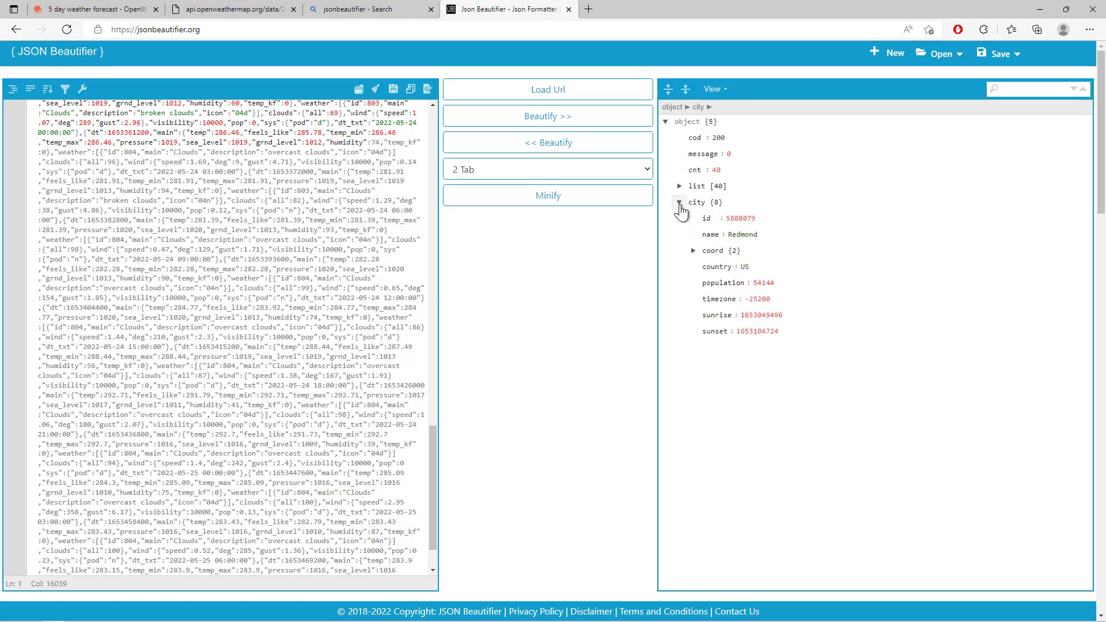
pyautogui.click(694, 250)
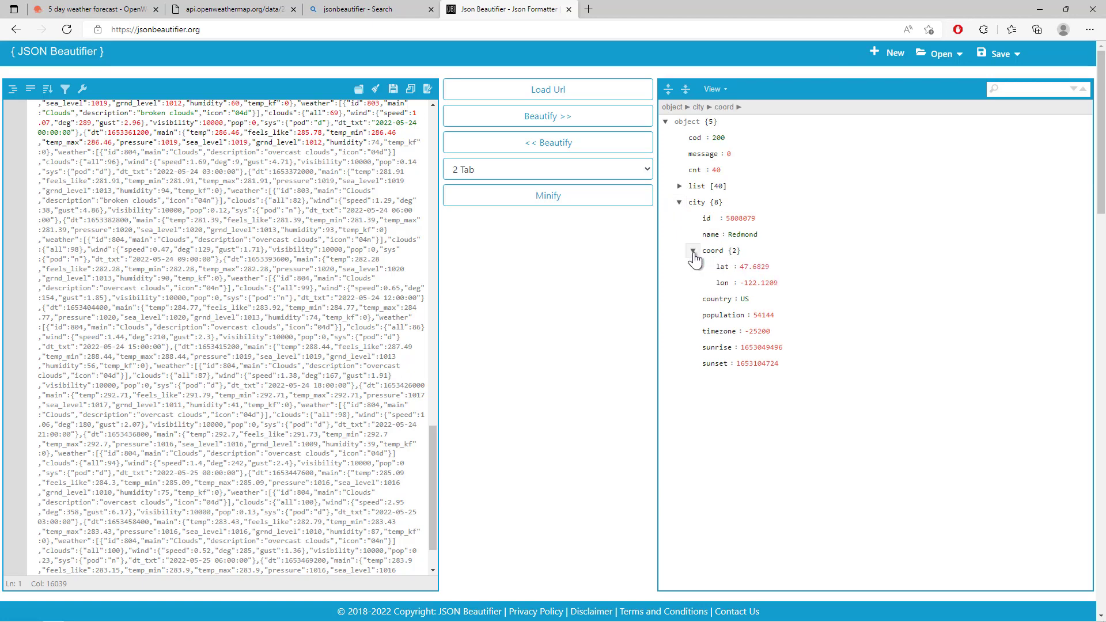
pyautogui.click(693, 252)
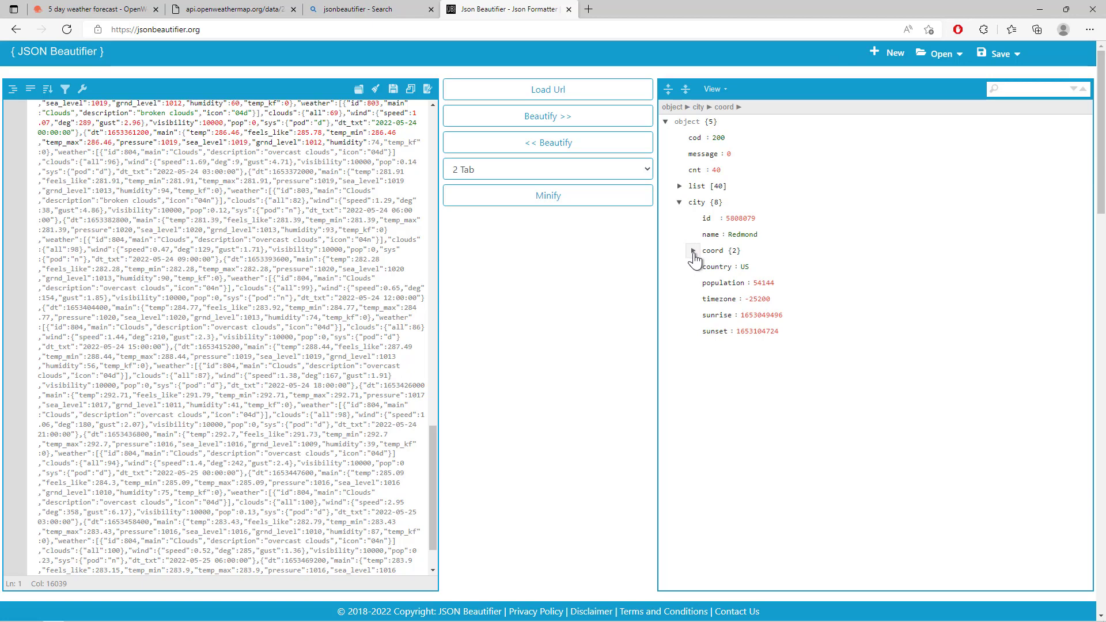
pyautogui.click(679, 202)
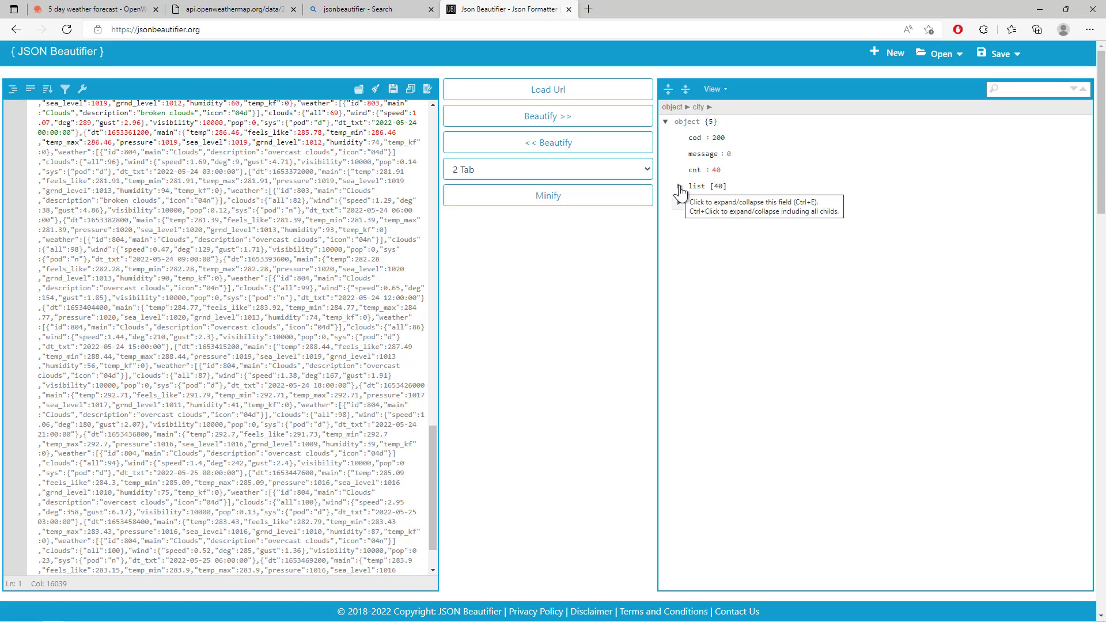
pyautogui.click(680, 187)
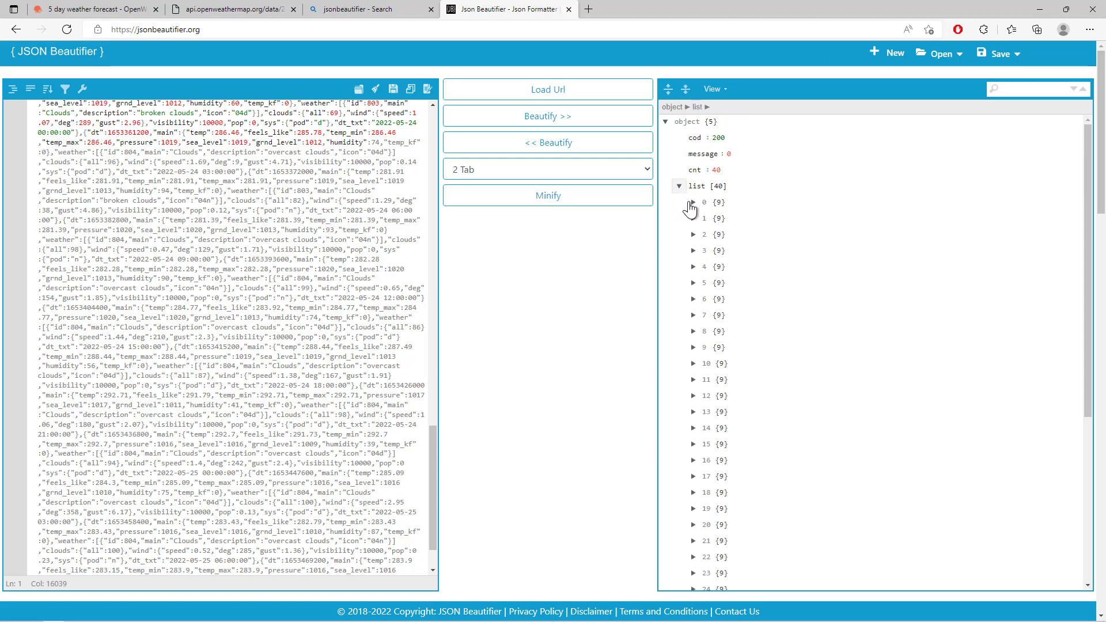
pyautogui.click(693, 203)
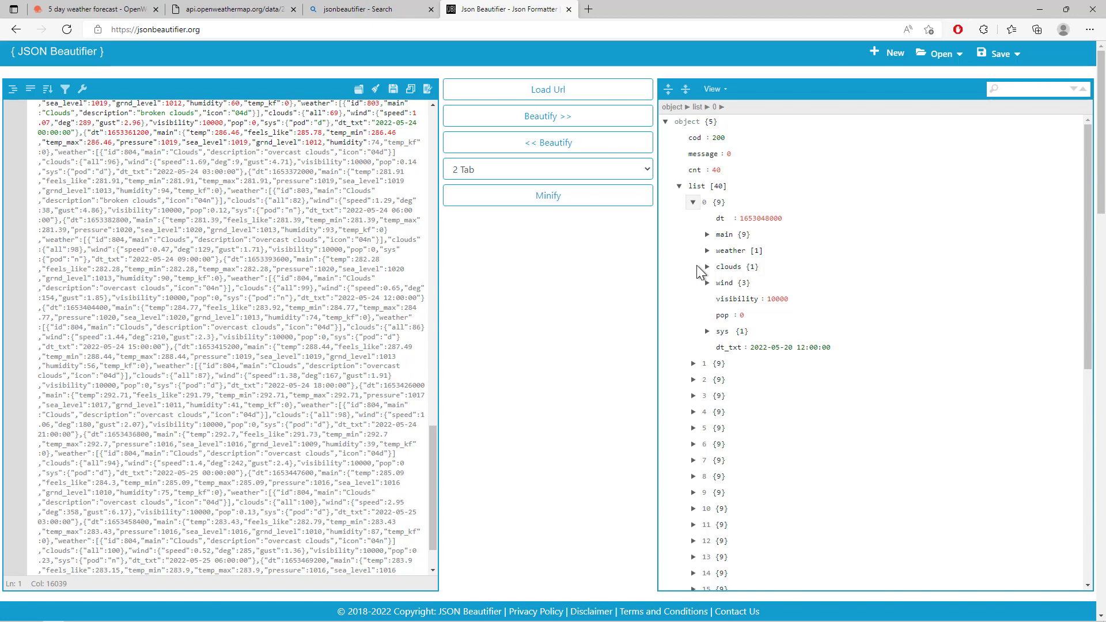
pyautogui.click(708, 235)
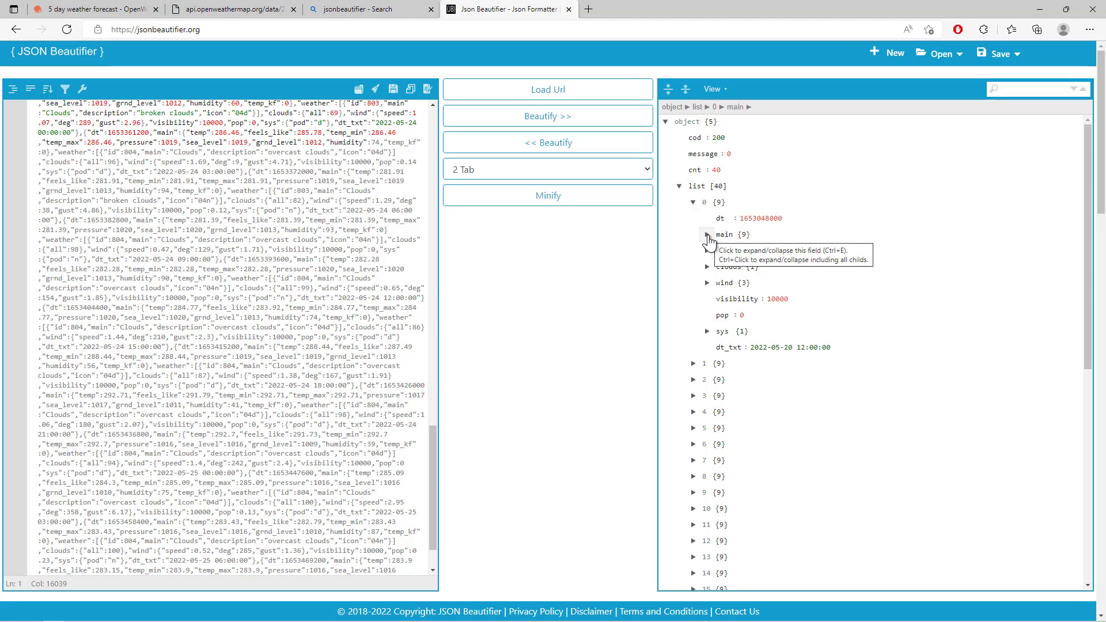
pyautogui.click(707, 235)
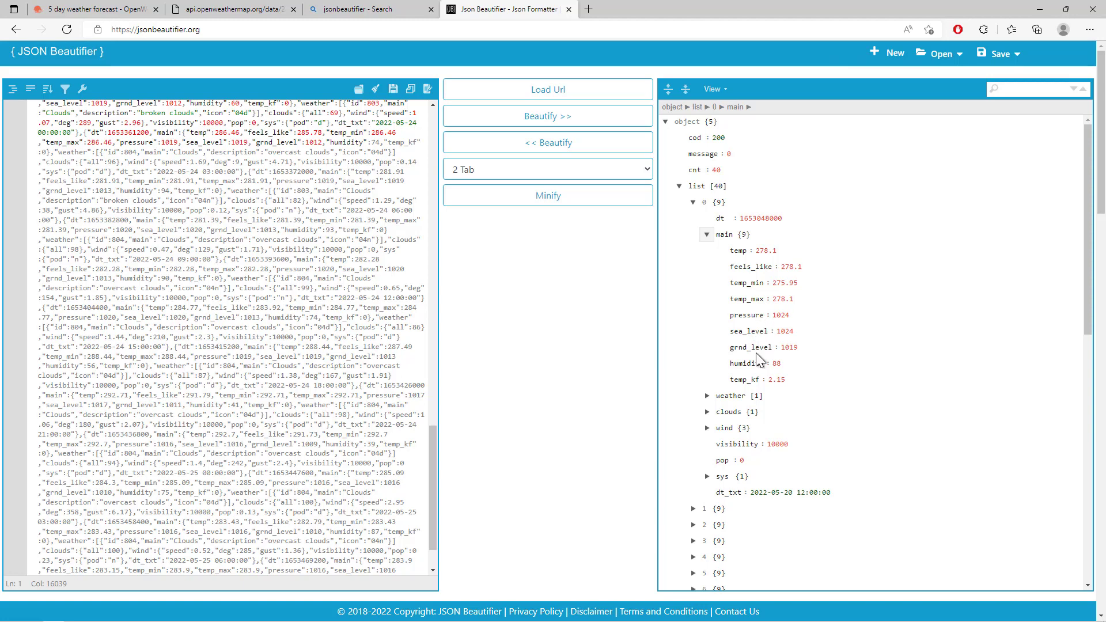
pyautogui.click(708, 237)
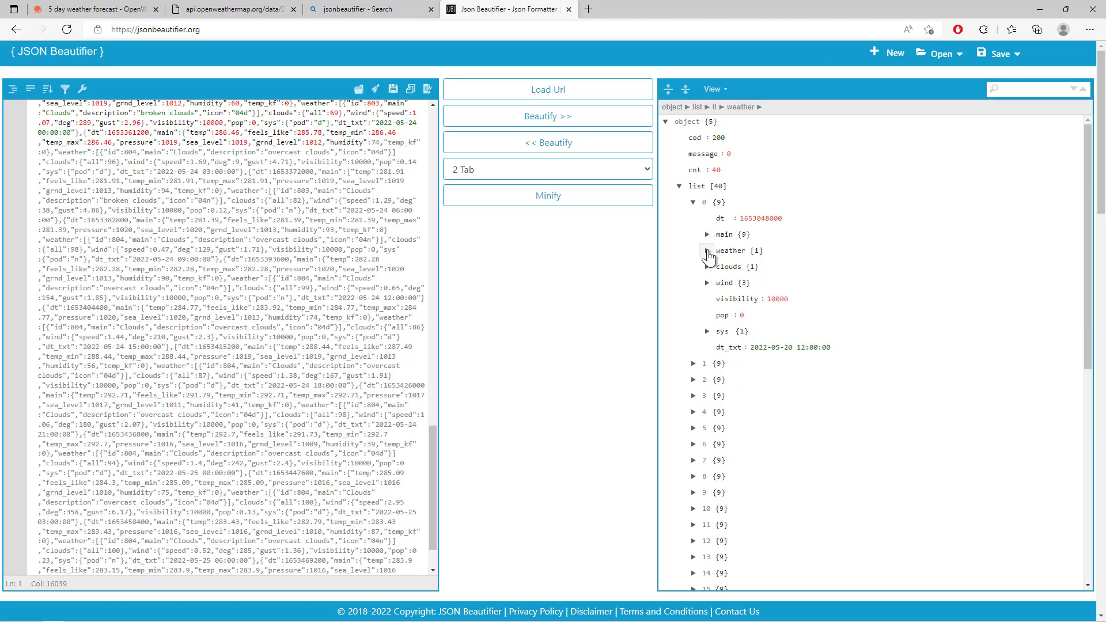
pyautogui.click(708, 252)
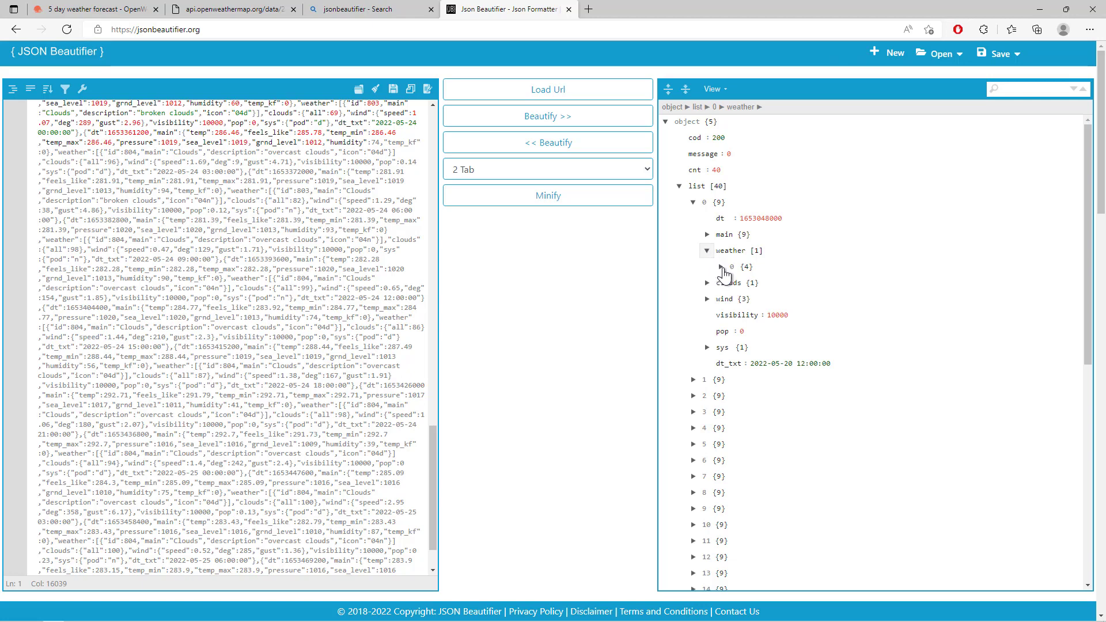
pyautogui.click(721, 267)
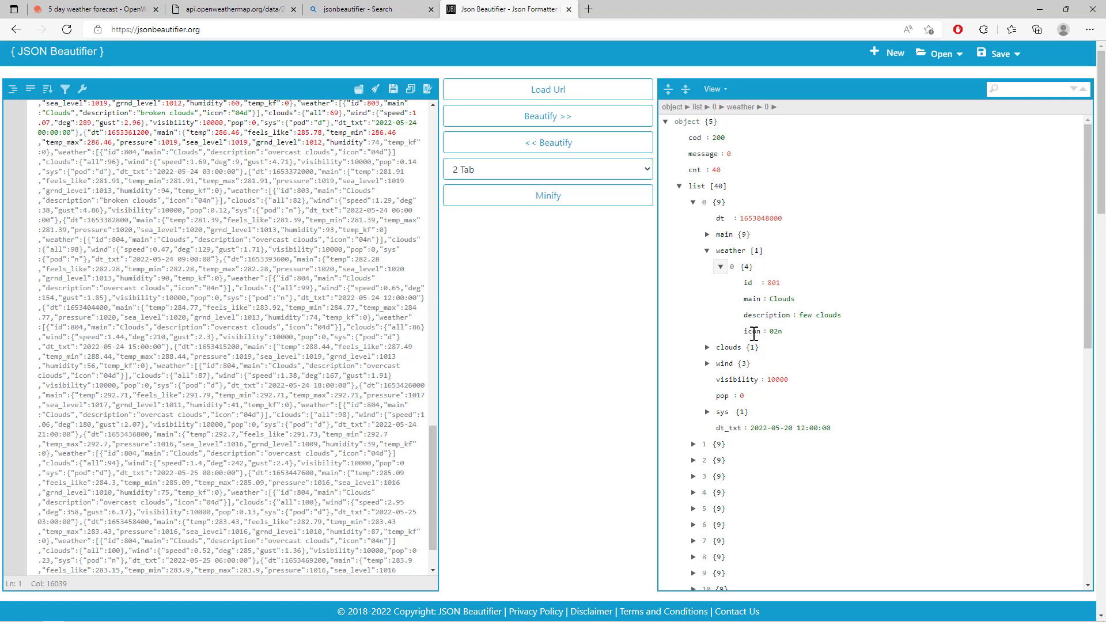
pyautogui.click(707, 251)
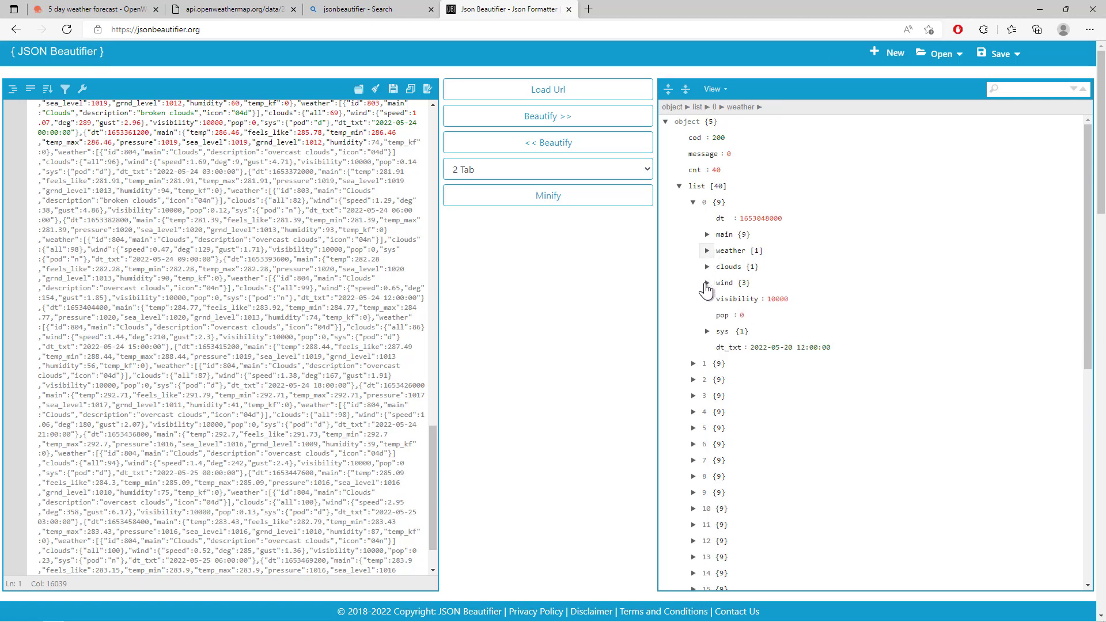
pyautogui.click(707, 283)
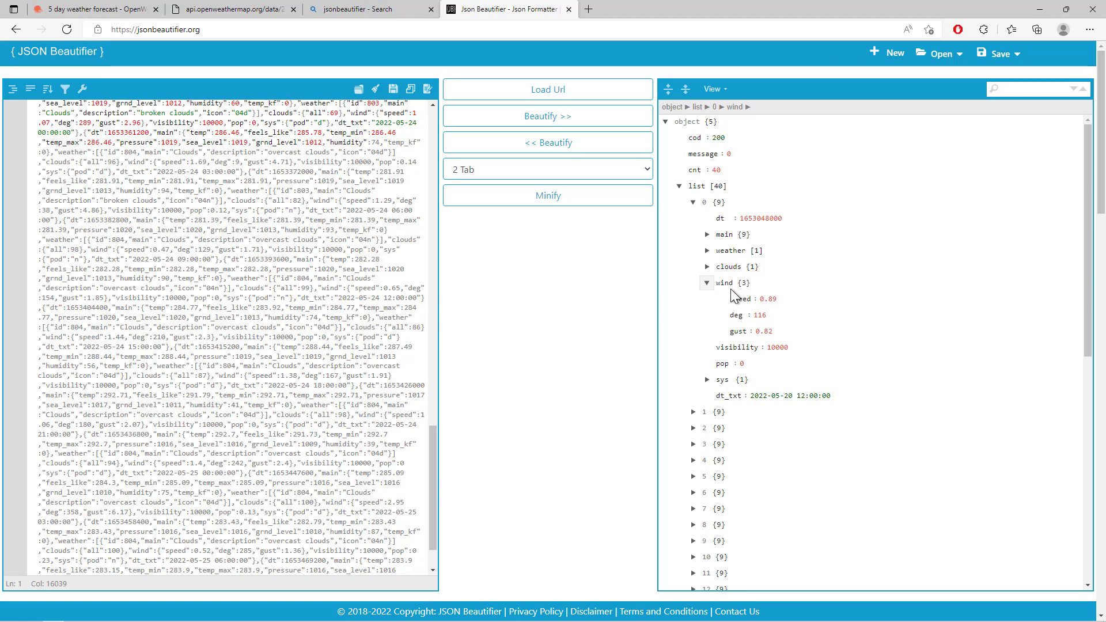
pyautogui.click(706, 284)
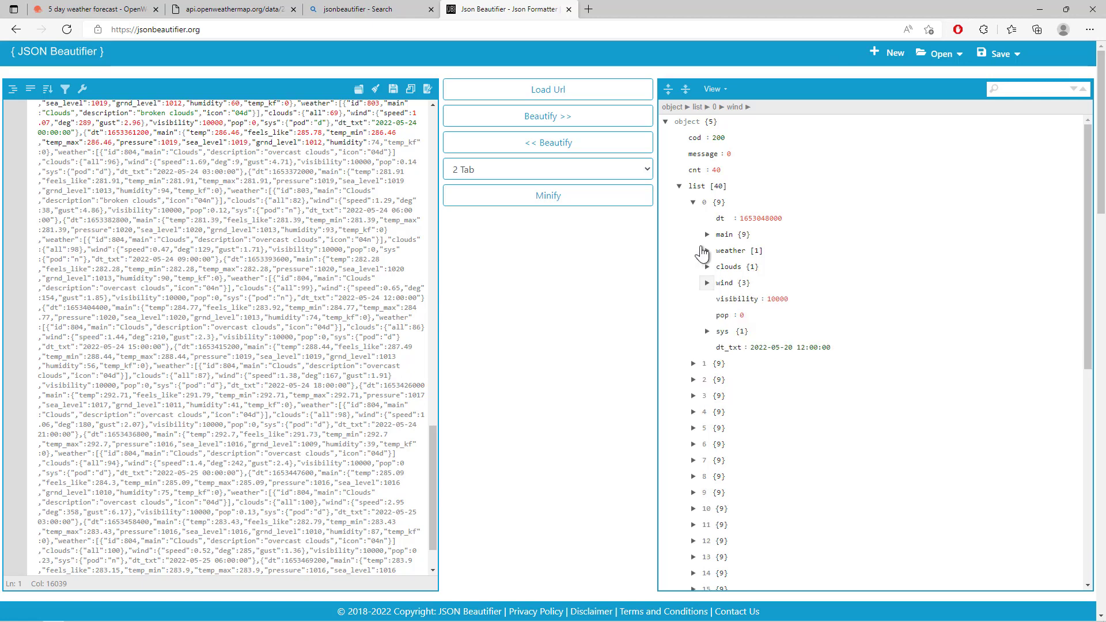
pyautogui.click(693, 202)
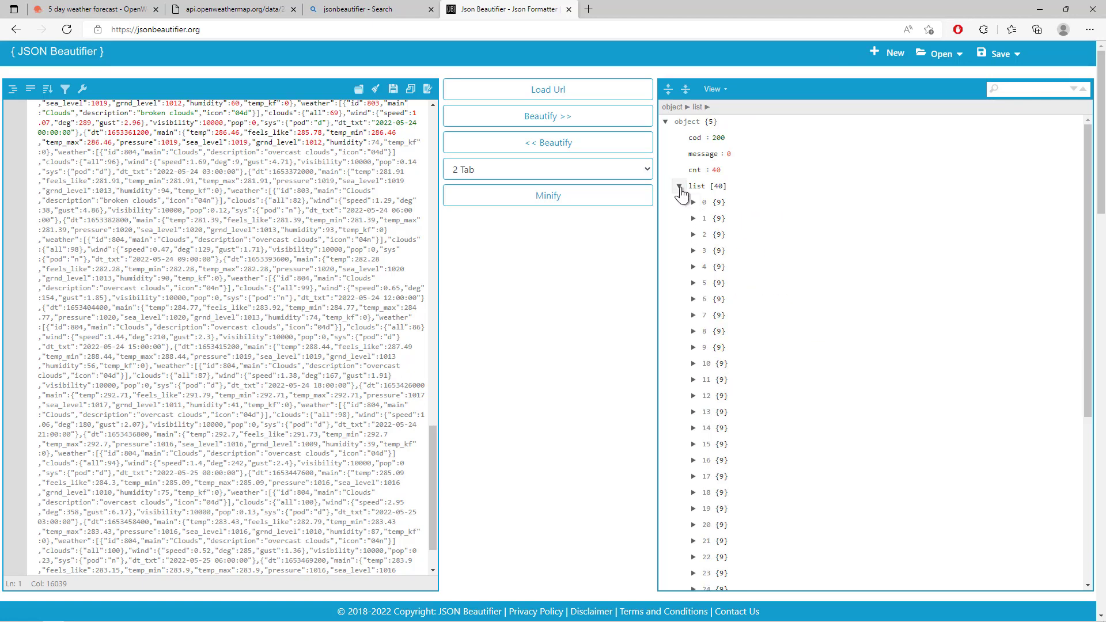
pyautogui.click(679, 186)
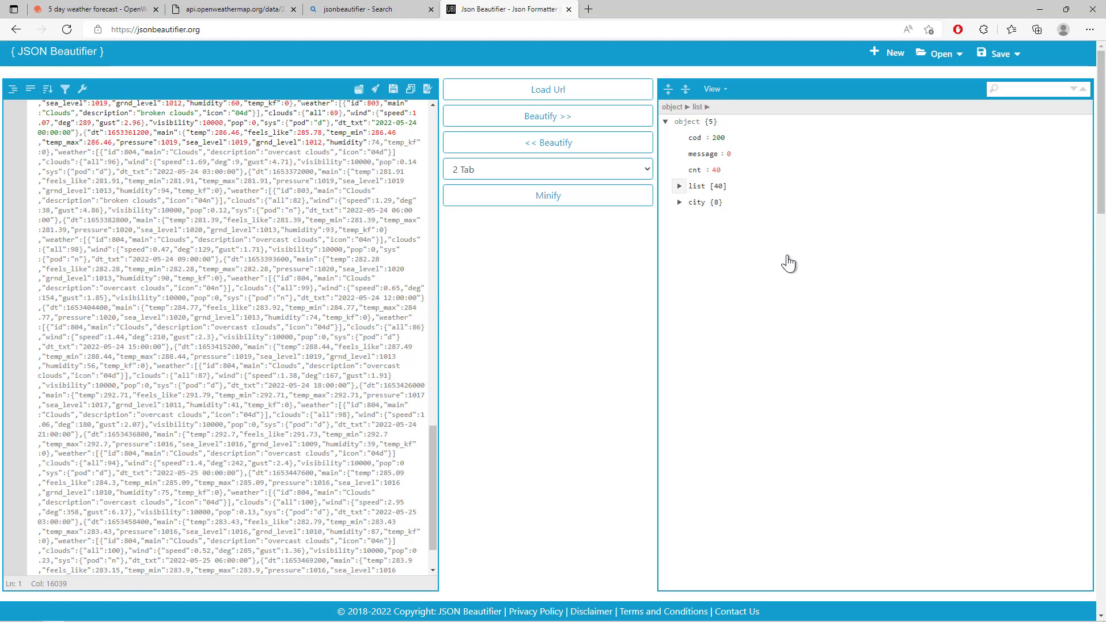